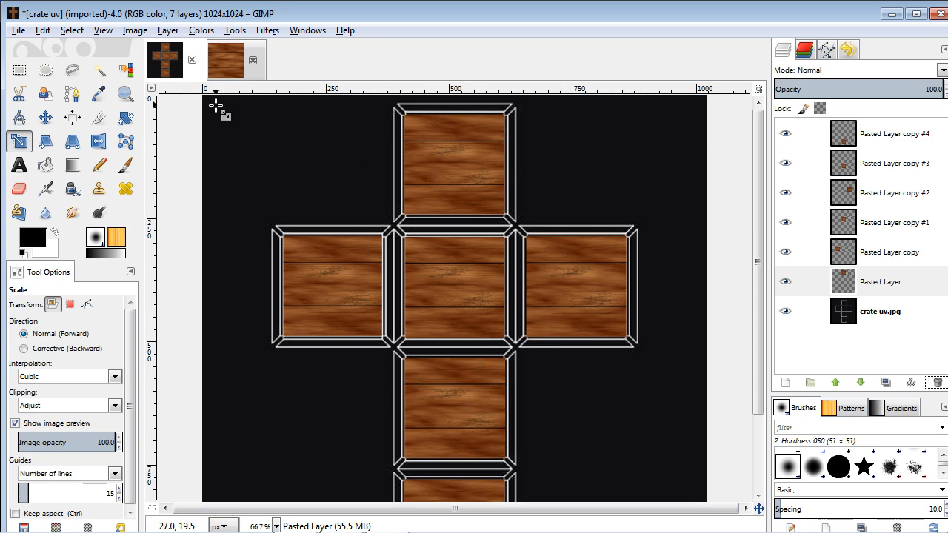
Switch to the wood texture image and clear its current selection.
left_click(230, 70)
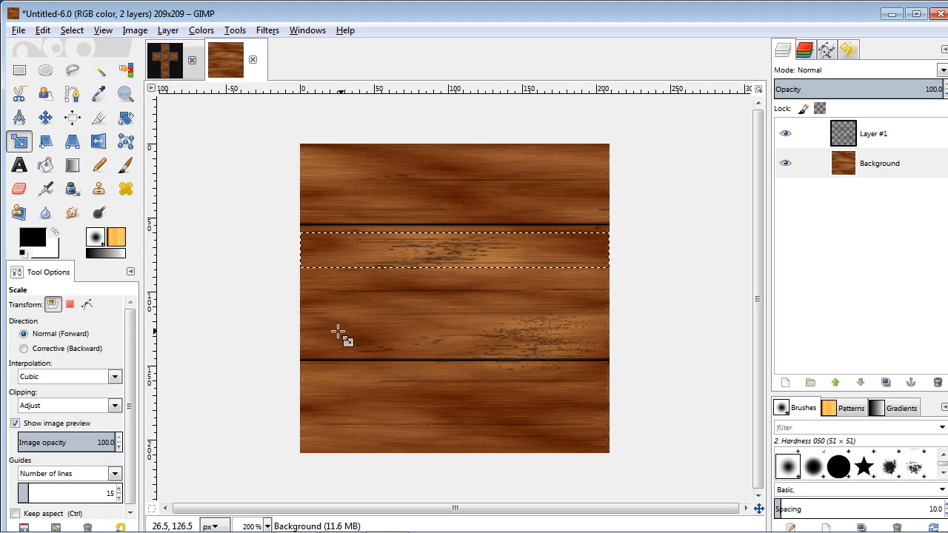
left_click(72, 30)
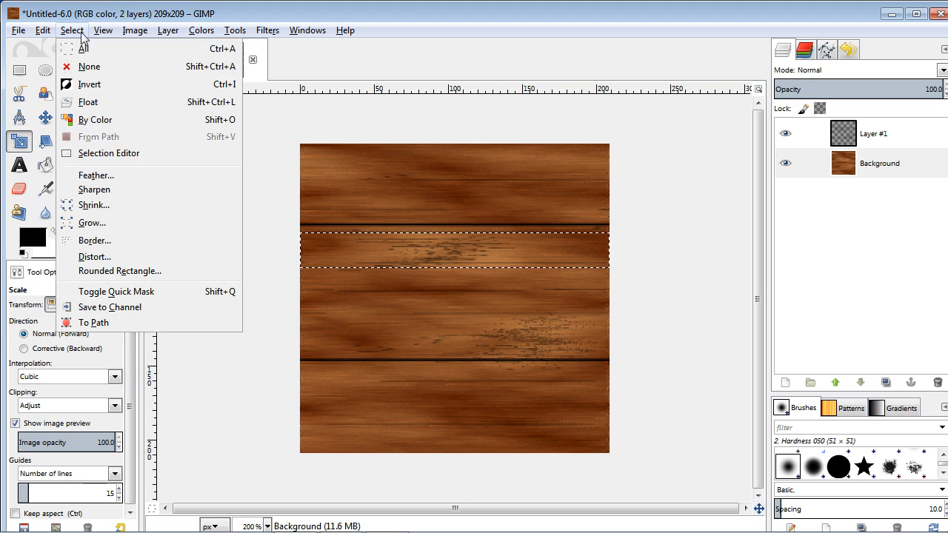
left_click(88, 66)
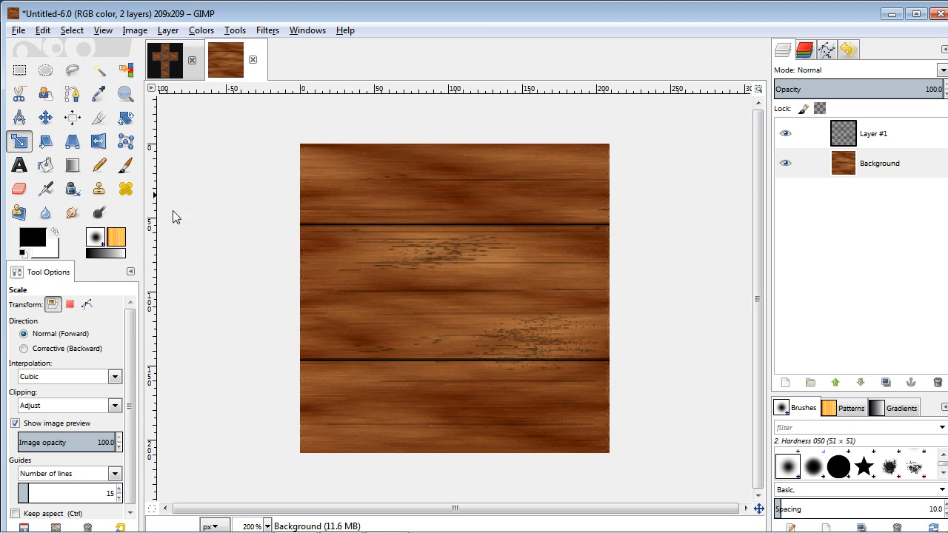
Select a full-width plank strip about 215 × 21 px across the wood texture and copy it.
left_click(20, 69)
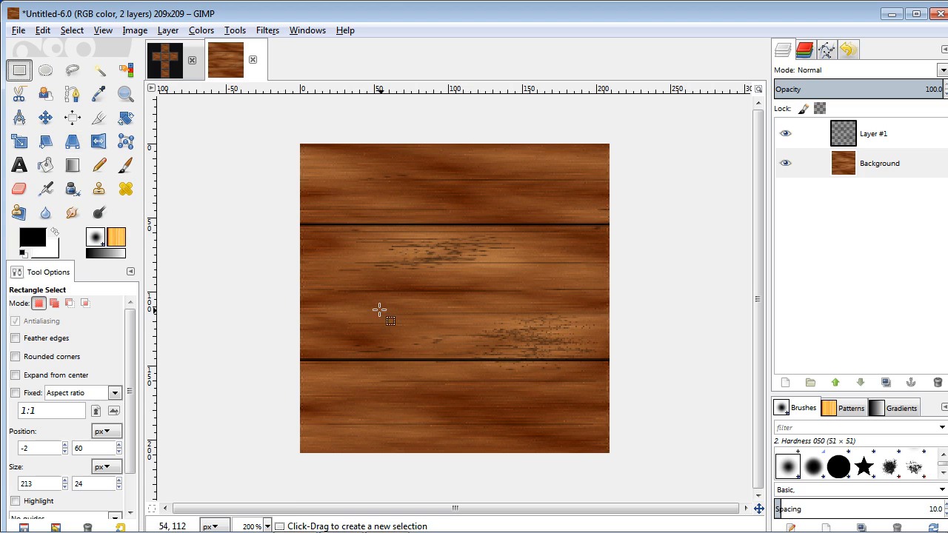
left_click_drag(302, 262, 617, 294)
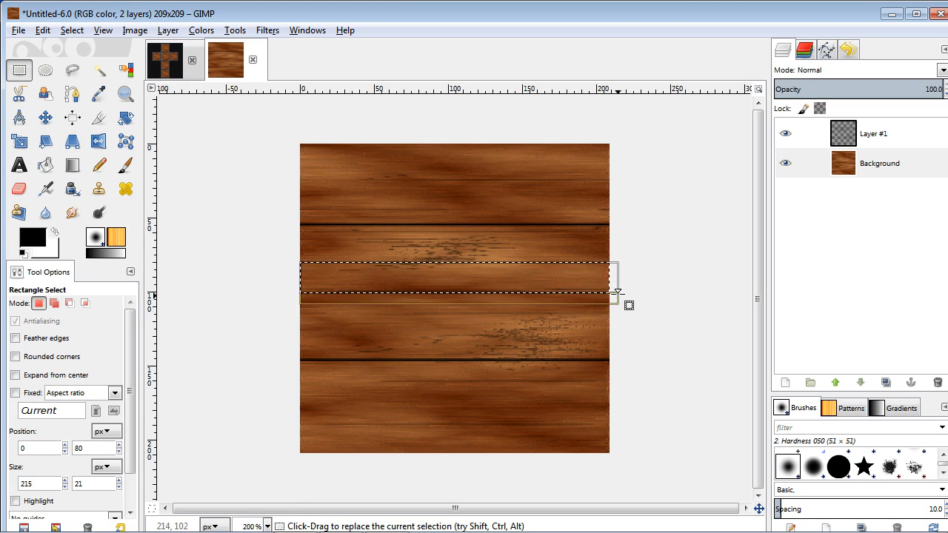
left_click(472, 274)
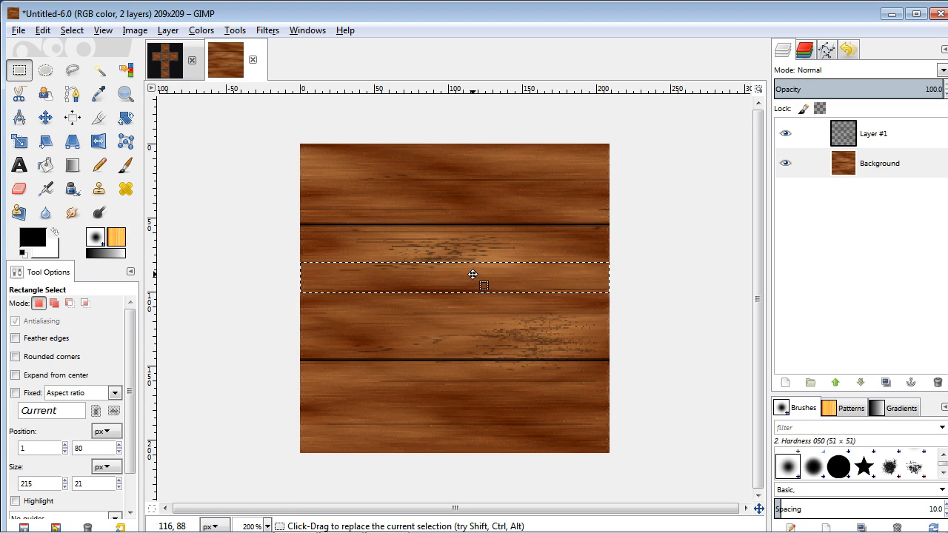
left_click(42, 31)
left_click(74, 134)
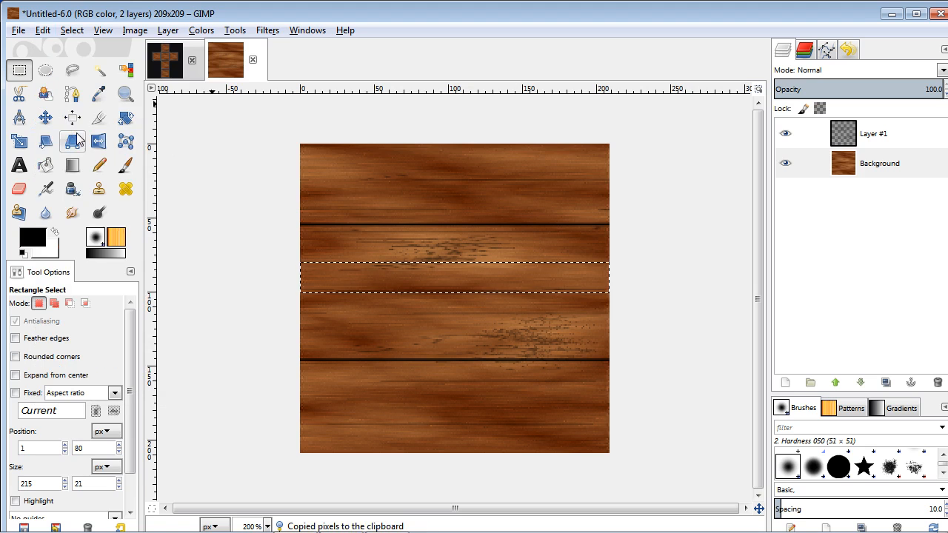
In the crate UV image, add a new transparent layer above Pasted Layer copy #4.
left_click(155, 76)
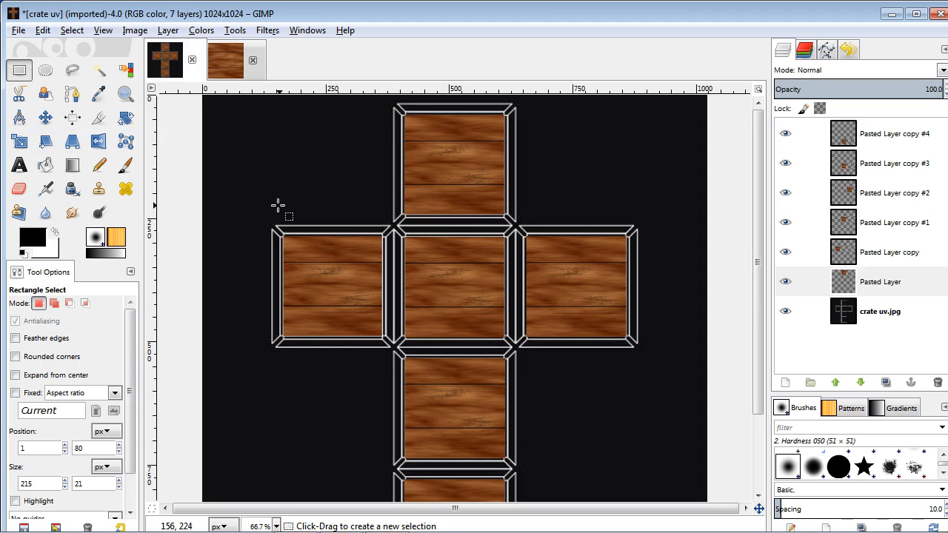
left_click(905, 137)
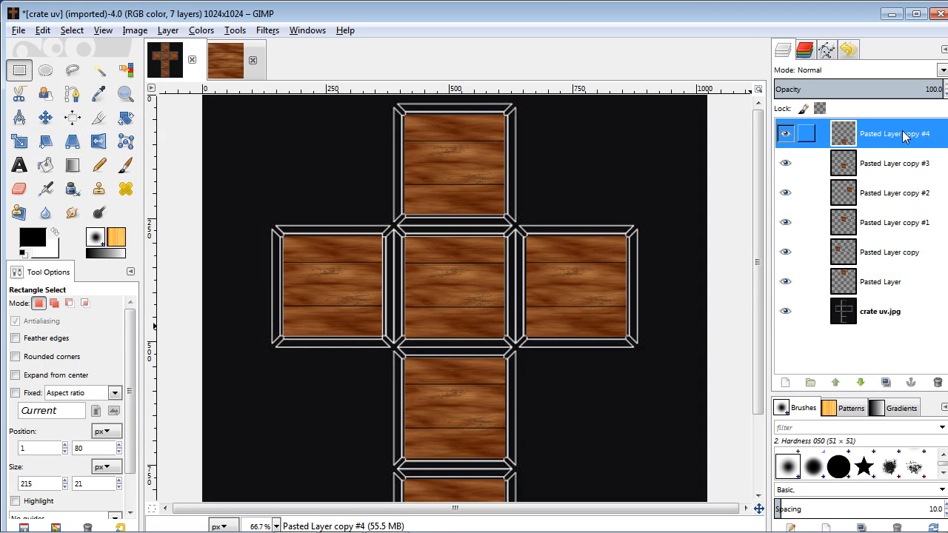
left_click(789, 383)
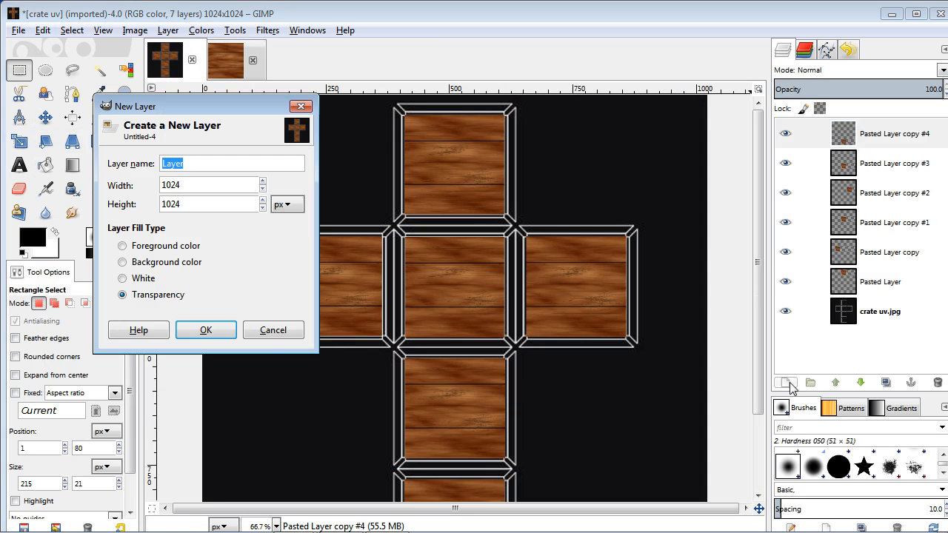
left_click(207, 330)
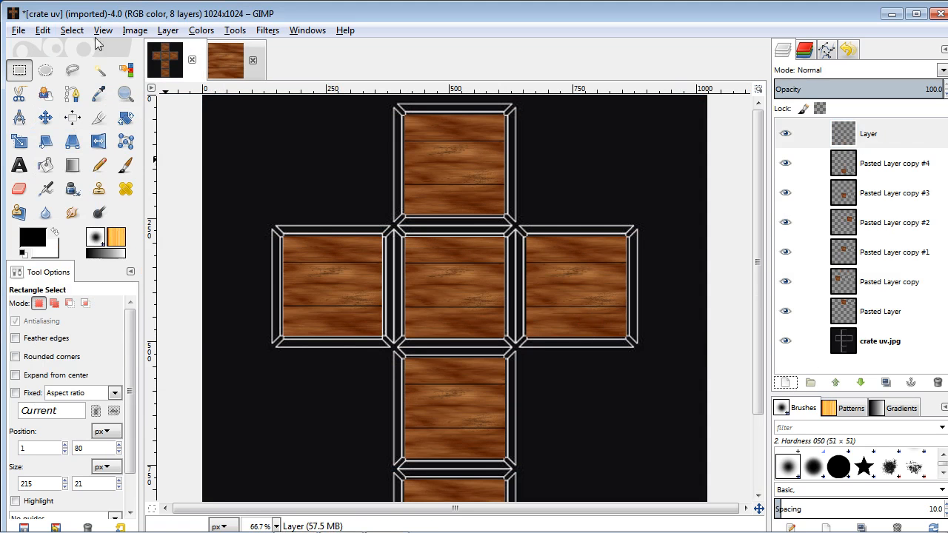
Paste the copied plank strip and move it up to the top edge of the upper face.
left_click(42, 30)
left_click(109, 171)
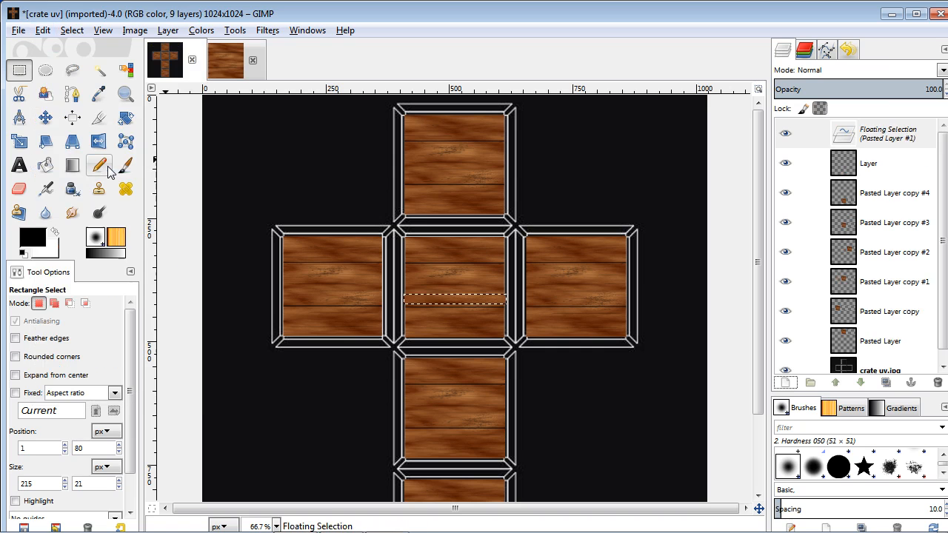
left_click(49, 120)
left_click_drag(451, 300, 451, 109)
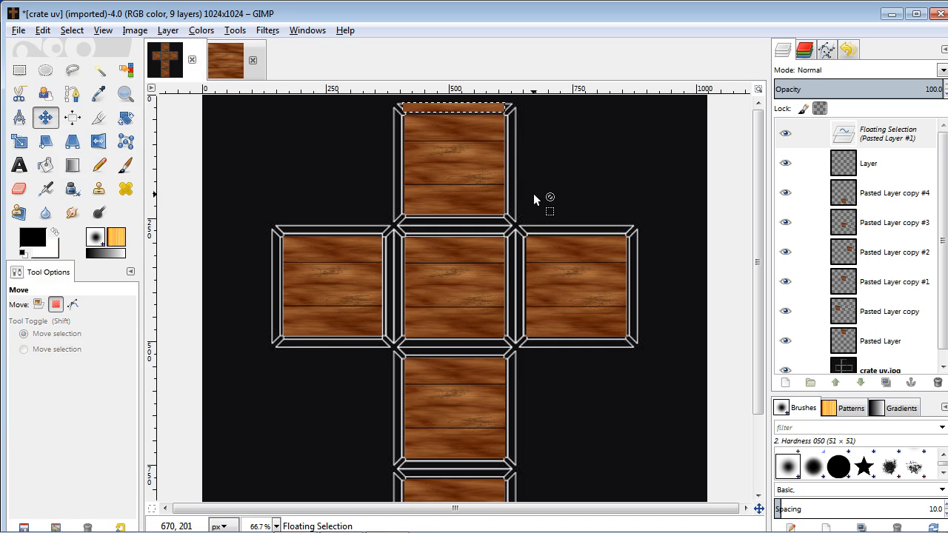
Fine-tune the pasted strip's position so it sits on the upper face's top border.
scroll(521, 209, "up", 3, "ctrl")
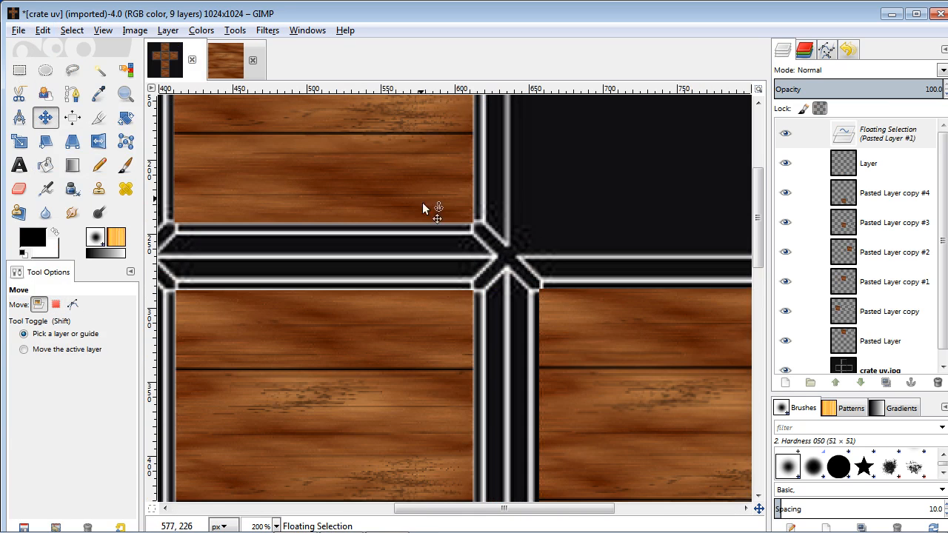
left_click_drag(392, 166, 523, 420)
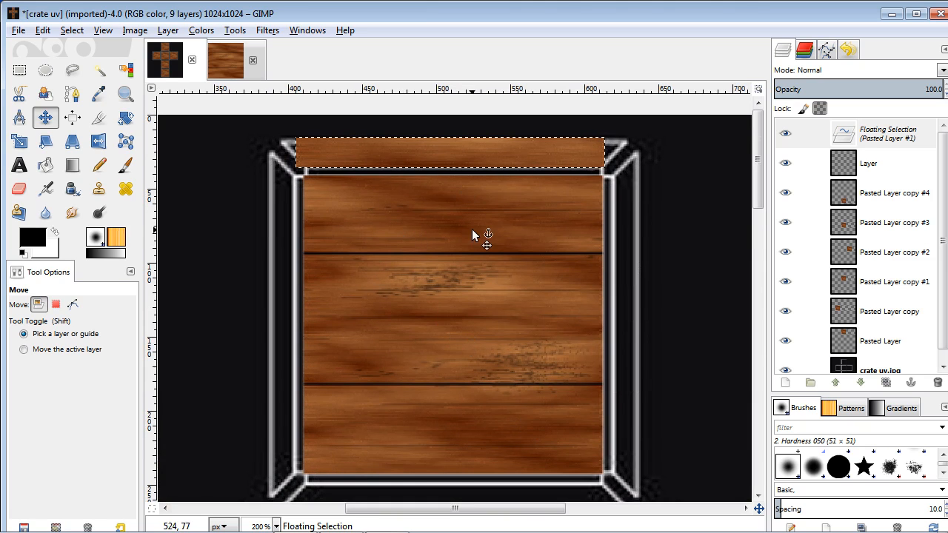
left_click_drag(436, 148, 441, 151)
key("Down")
key("Down")
key("Down")
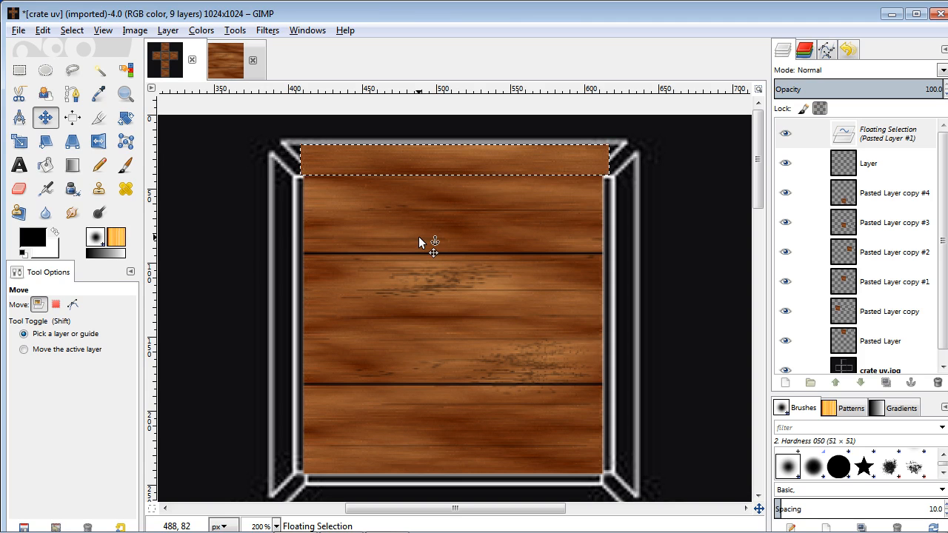
key("Left")
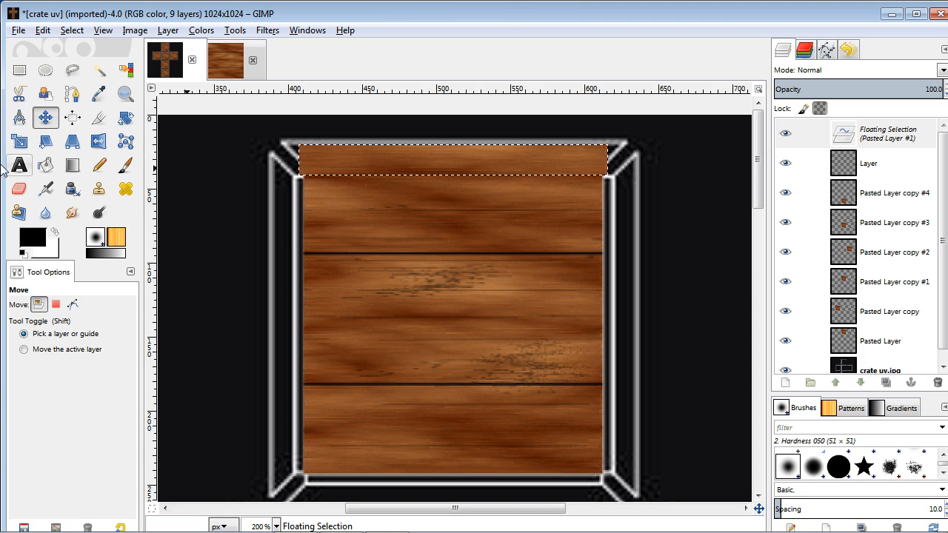
Scale the pasted strip to 252 × 26 px so it spans the whole top border.
left_click(19, 141)
left_click(422, 175)
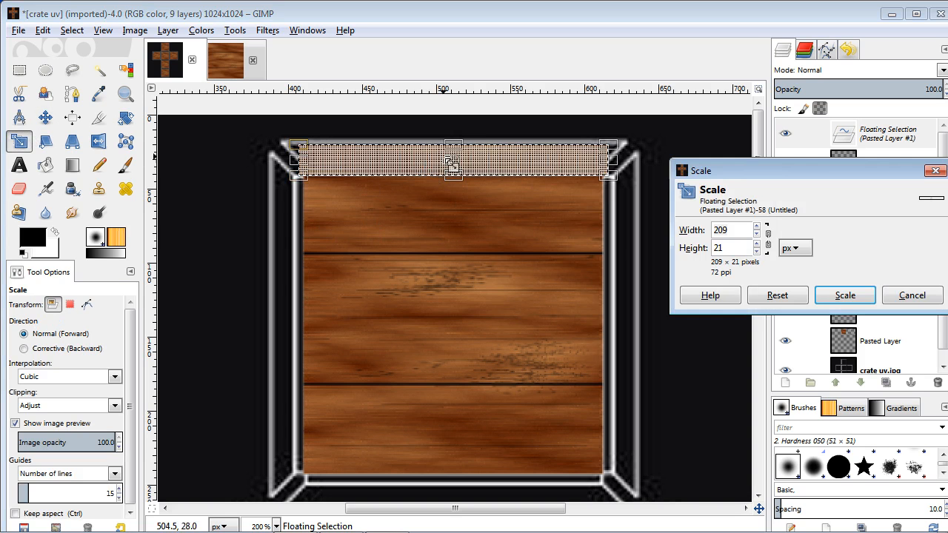
left_click_drag(457, 144, 456, 138)
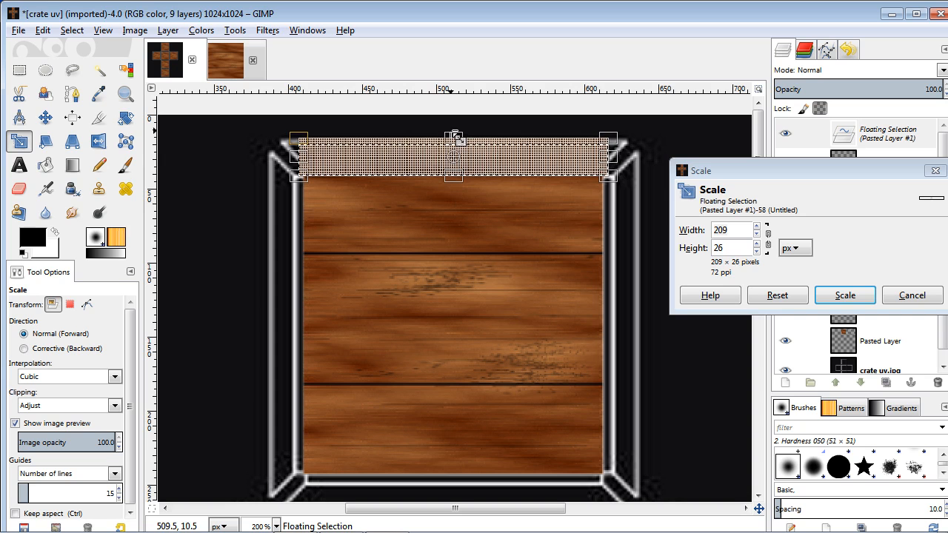
left_click_drag(612, 157, 643, 160)
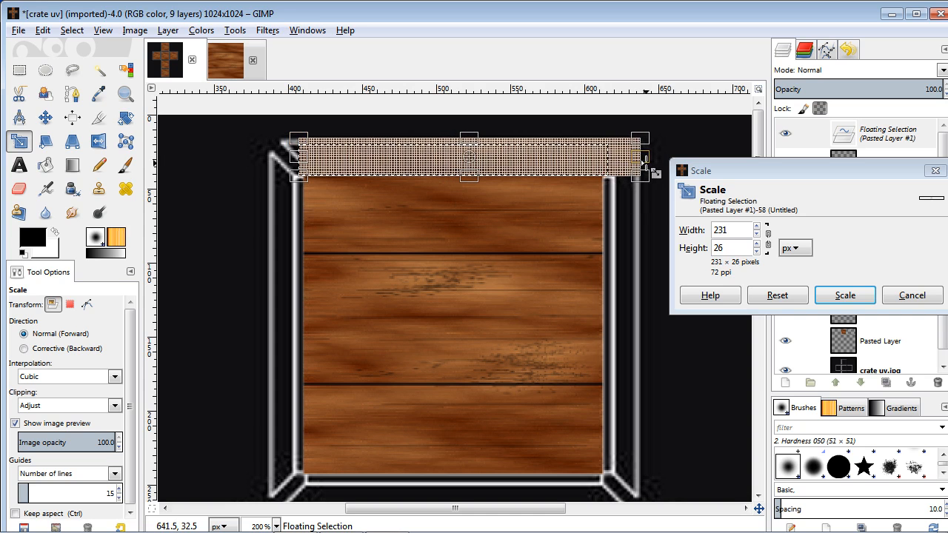
left_click_drag(297, 158, 270, 157)
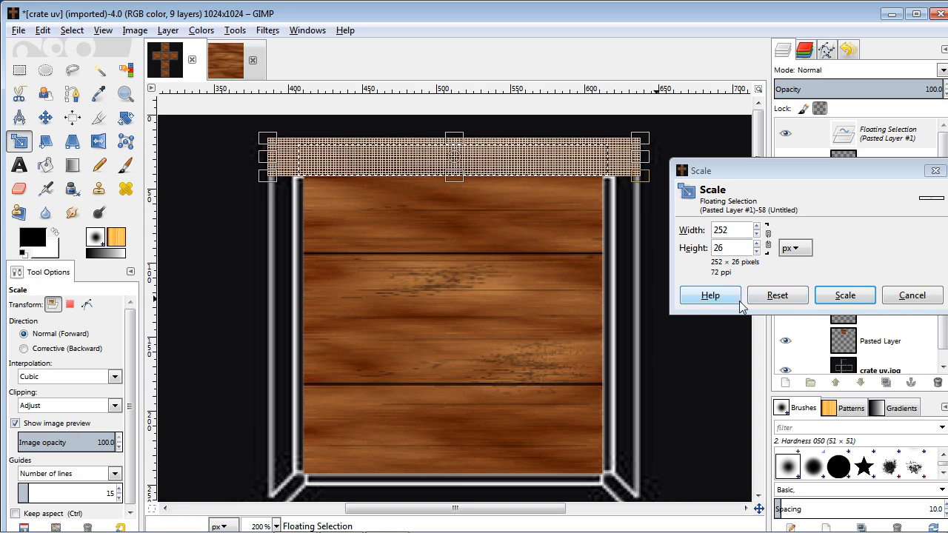
left_click(841, 298)
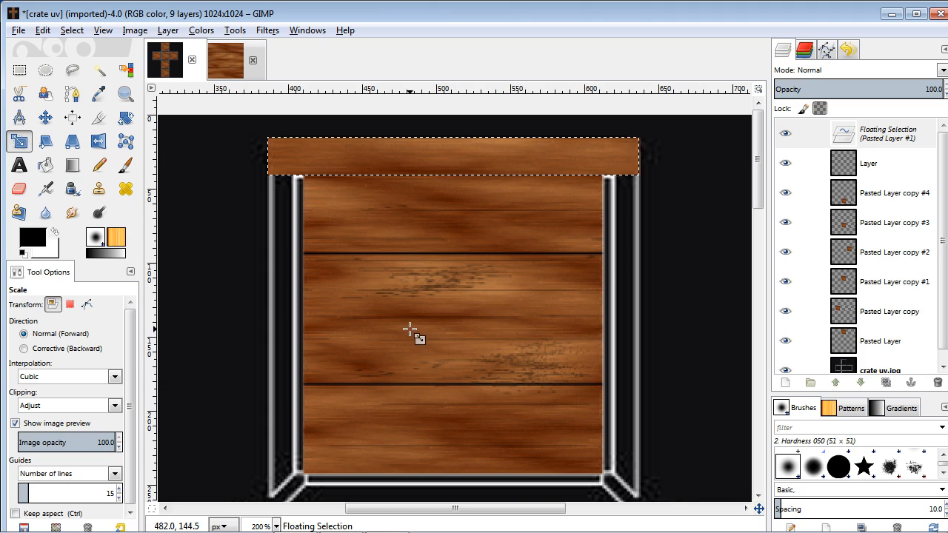
Turn the floating selection into its own new layer.
left_click(785, 382)
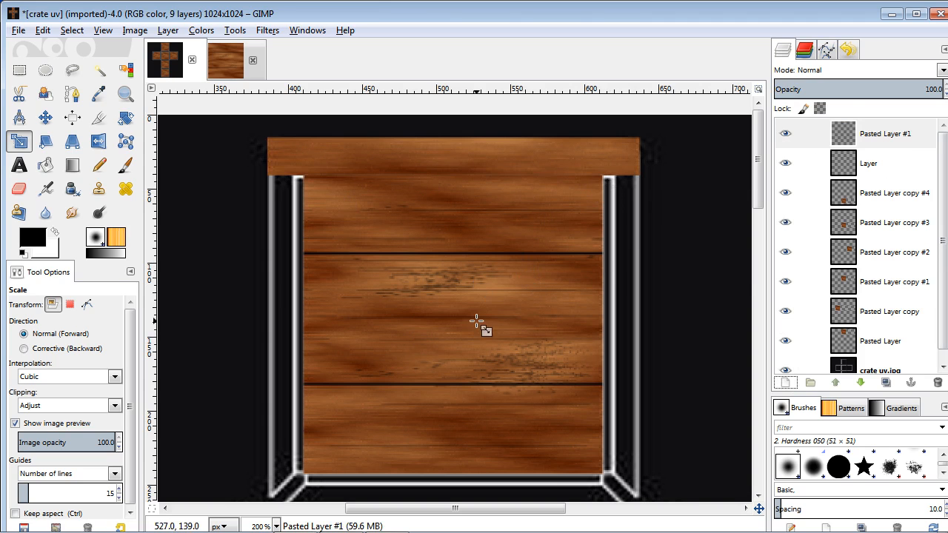
key("ctrl+z")
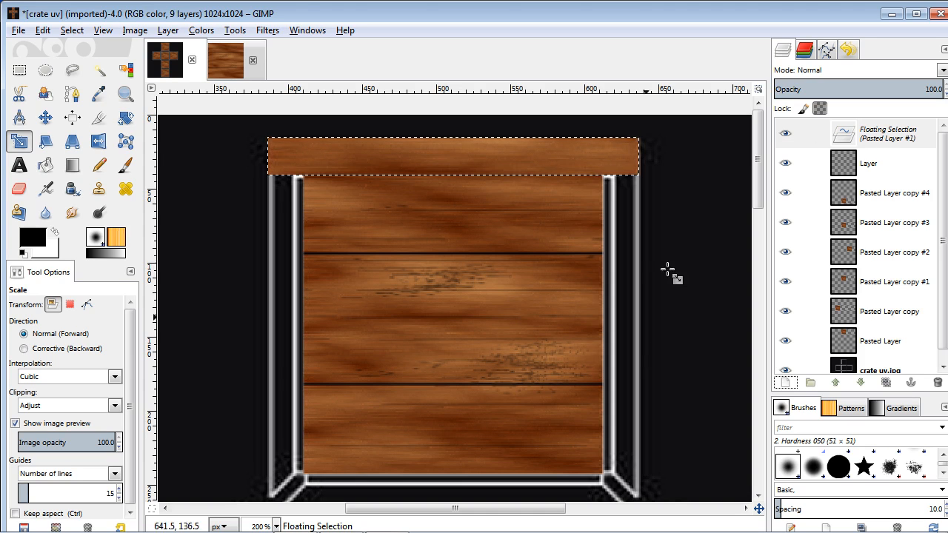
left_click(787, 383)
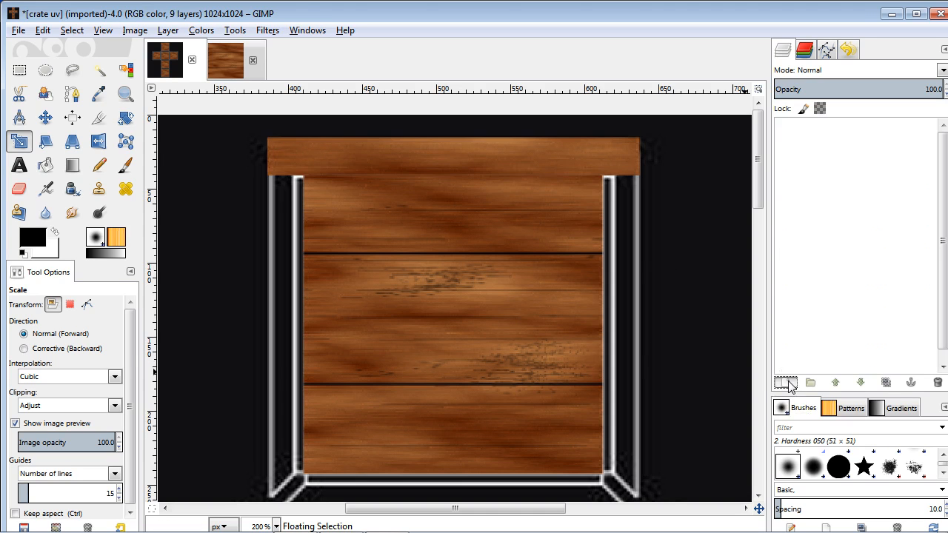
Toggle the visibility of Pasted Layer #1 to compare the crate with and without the strip.
left_click(786, 133)
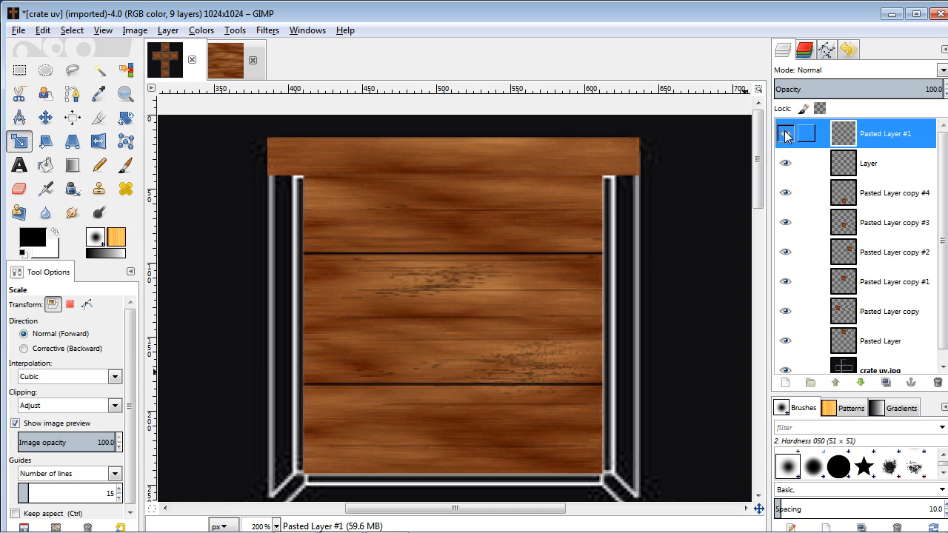
left_click(785, 134)
left_click(786, 133)
left_click(785, 133)
left_click(786, 133)
left_click(786, 133)
left_click(785, 133)
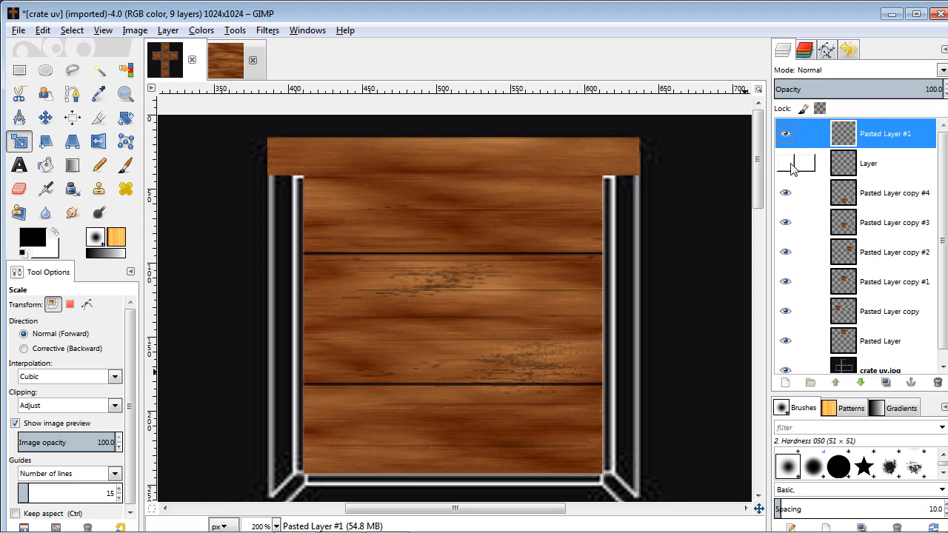
Delete the empty layer named Layer.
left_click(876, 172)
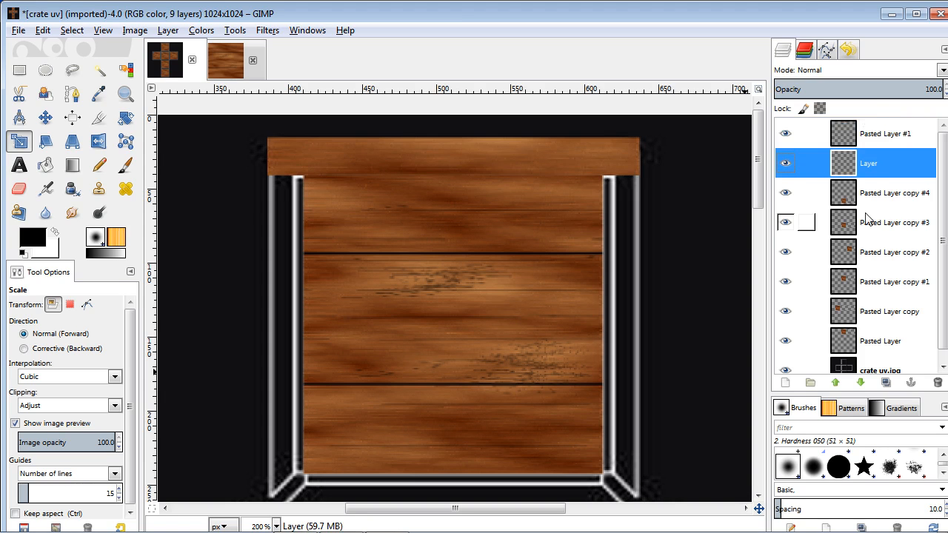
left_click(938, 382)
Zoom out and back in to review the new top strip within the whole crate layout.
scroll(493, 307, "down", 5)
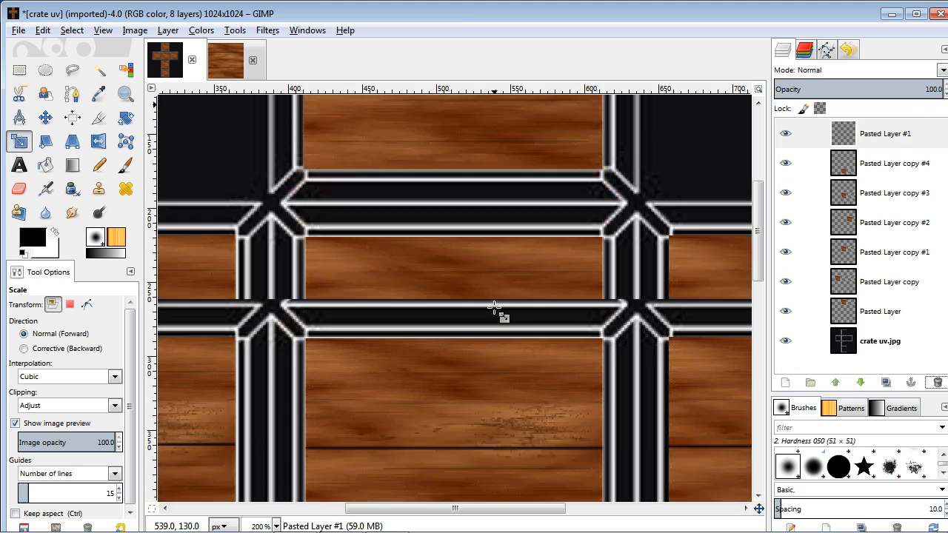
scroll(493, 307, "down", 2)
scroll(496, 310, "down", 2)
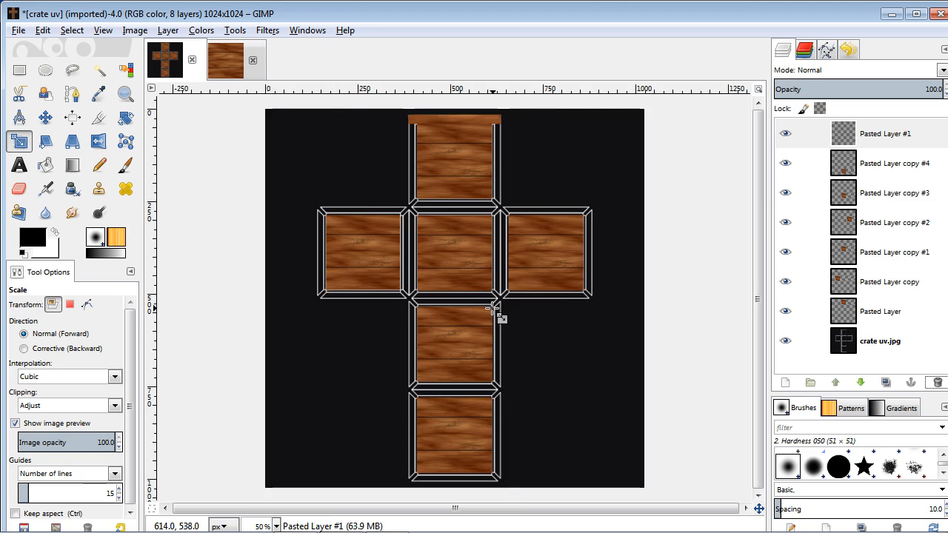
scroll(499, 313, "up", 3)
scroll(533, 286, "up", 2)
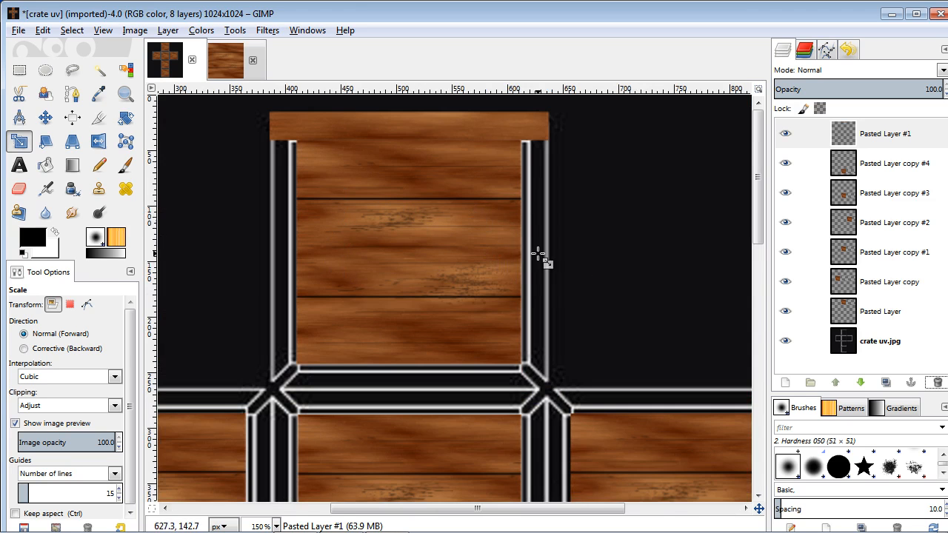
Switch to the wood texture and select the lower plank strip, about 208 × 17 px.
left_click(226, 61)
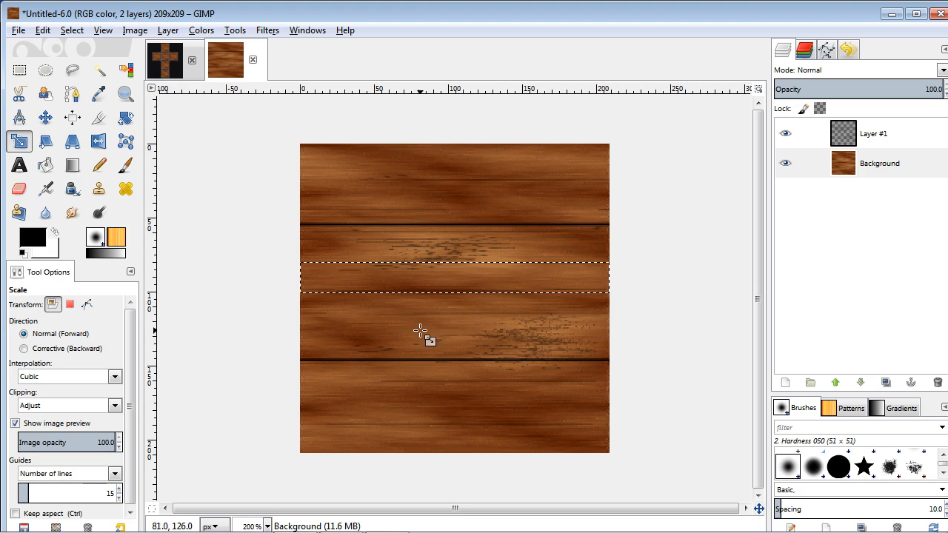
left_click_drag(303, 370, 514, 394)
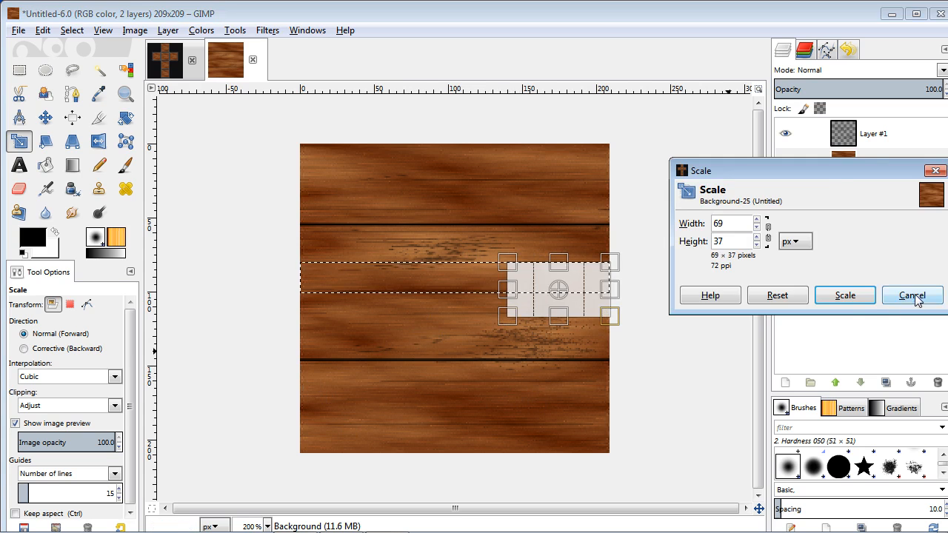
left_click(912, 296)
left_click(19, 71)
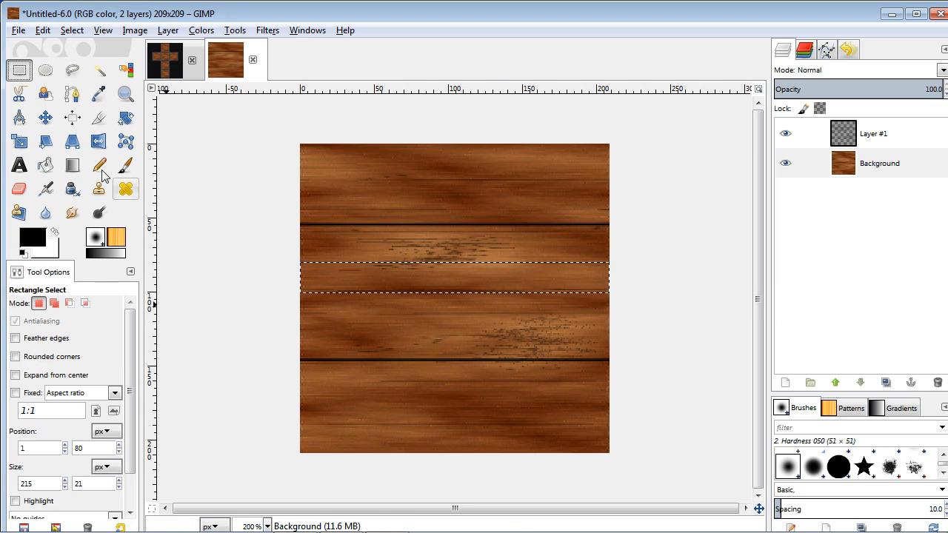
left_click_drag(301, 374, 607, 398)
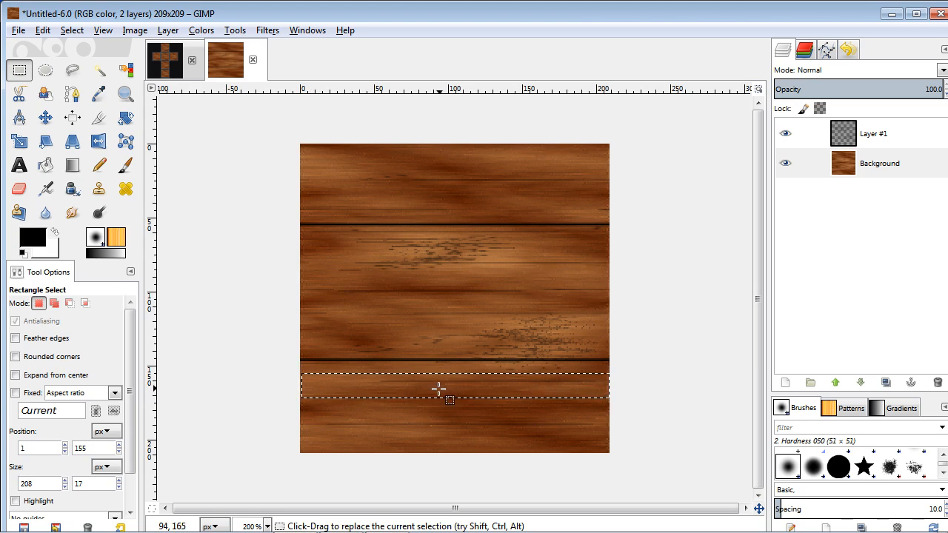
Copy the selected plank strip and switch to the crate UV layout image.
left_click(43, 32)
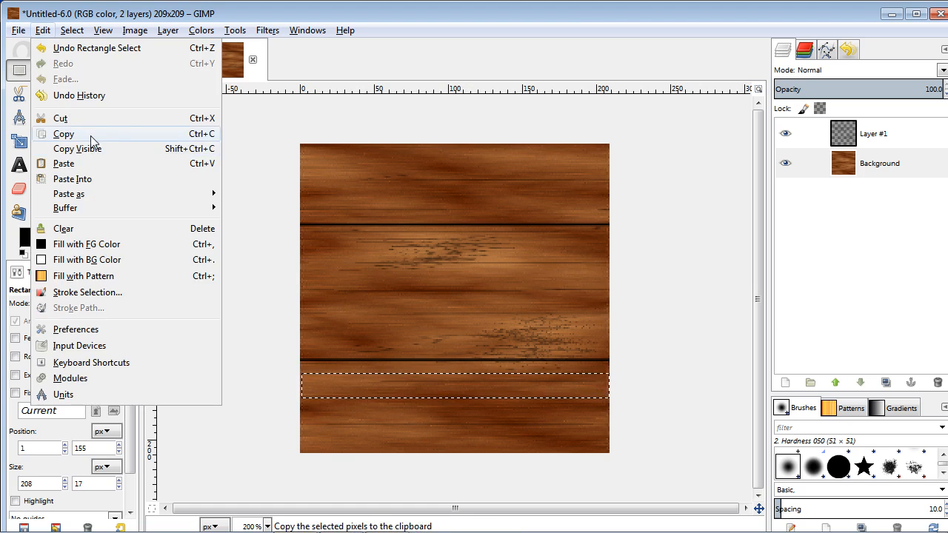
left_click(95, 132)
left_click(175, 72)
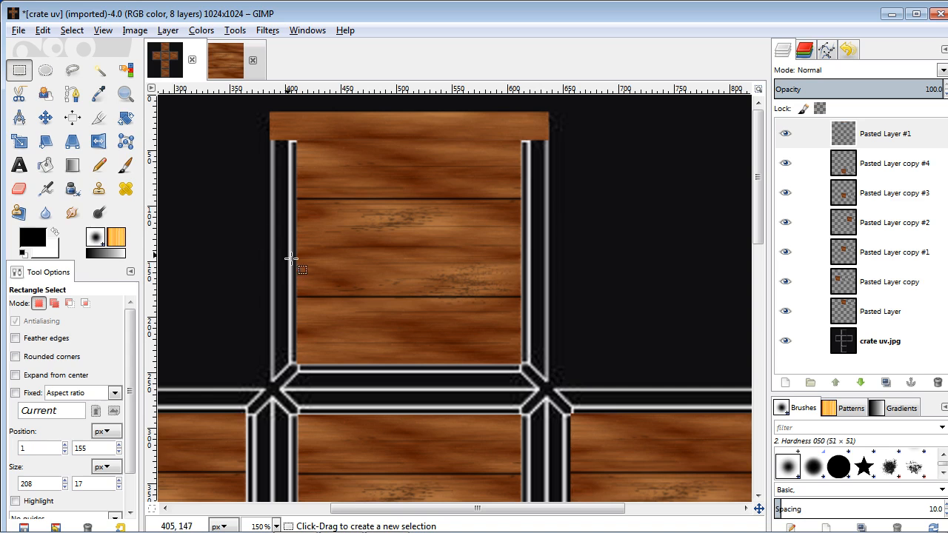
left_click(43, 30)
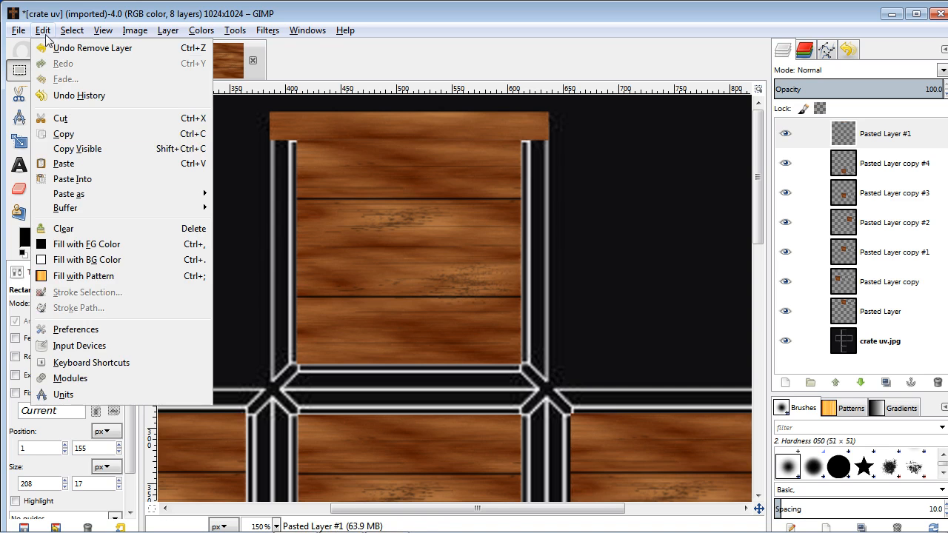
left_click(103, 162)
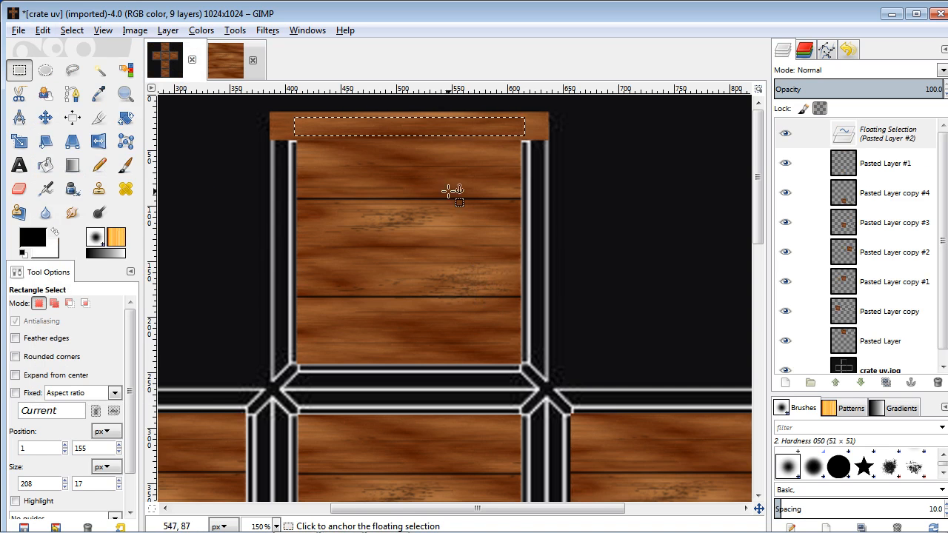
left_click(45, 118)
left_click_drag(387, 126, 371, 311)
key("ctrl+z")
key("ctrl+z")
key("ctrl+z")
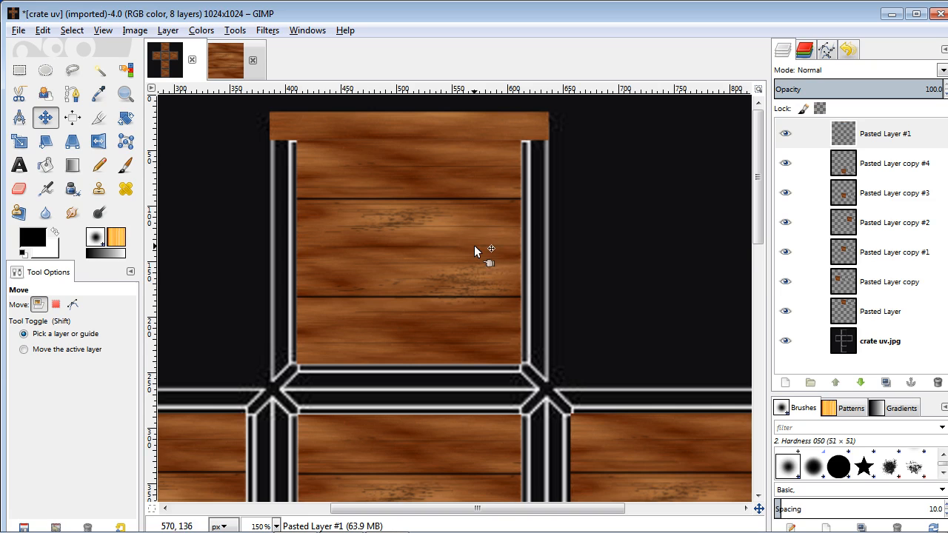
Add a new empty layer above Pasted Layer #1.
left_click(903, 137)
left_click(786, 141)
left_click(786, 141)
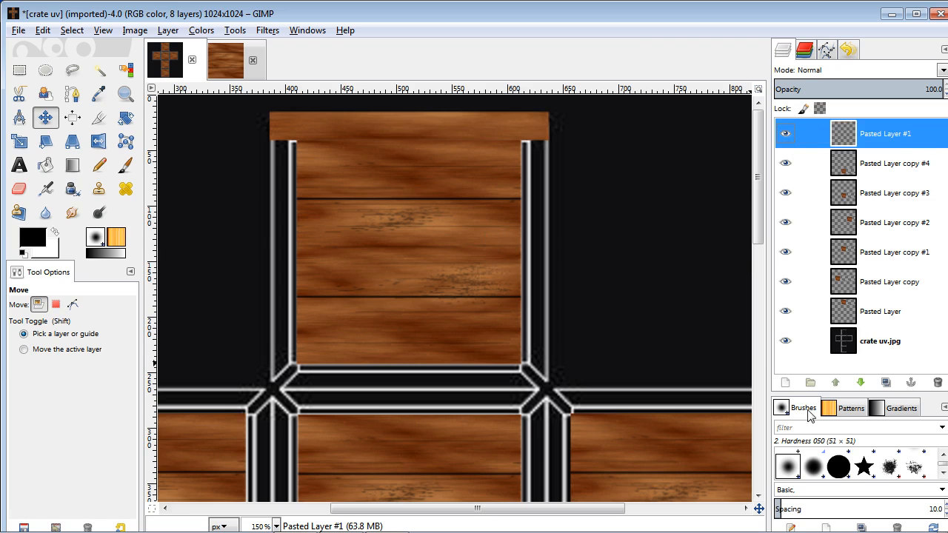
left_click(789, 382)
left_click(145, 261)
Paste the plank strip and move it onto the lower border of the upper crate face.
left_click(43, 29)
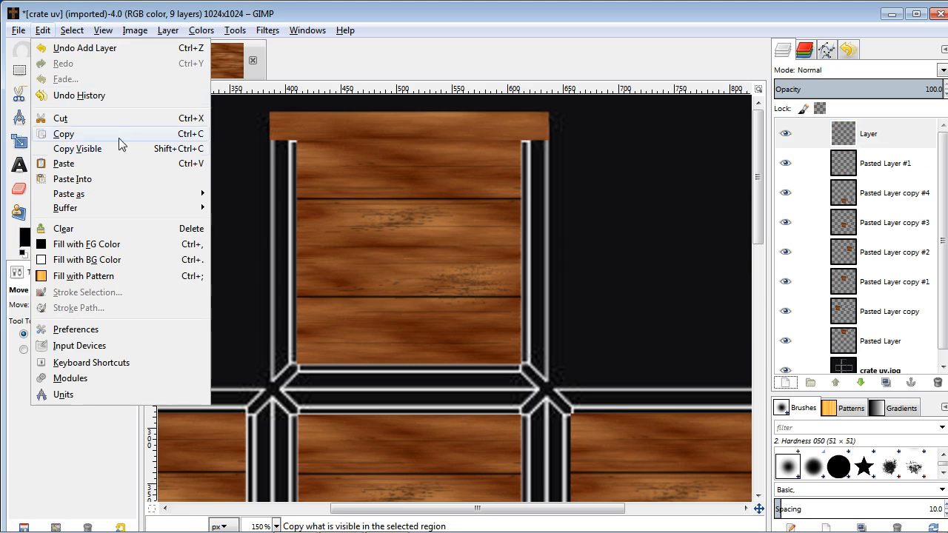
left_click(59, 164)
left_click_drag(444, 301, 399, 375)
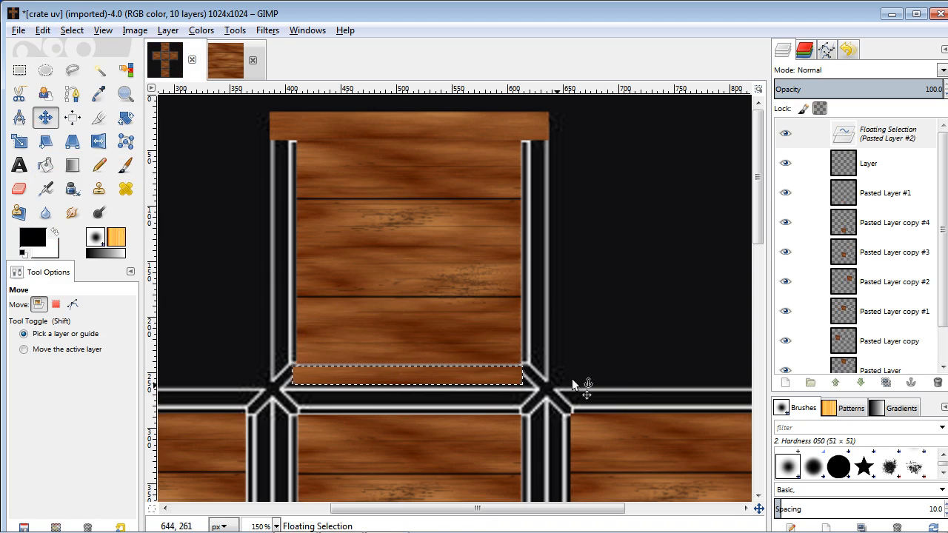
Try rotating the pasted strip toward 90 degrees with the Rotate tool.
scroll(436, 394, "down", 1)
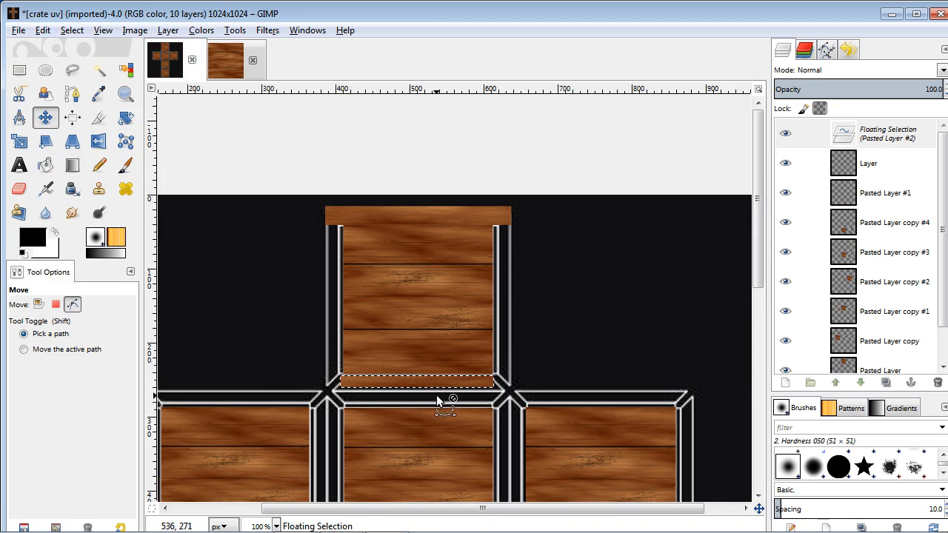
scroll(436, 395, "up", 3)
scroll(429, 400, "down", 1)
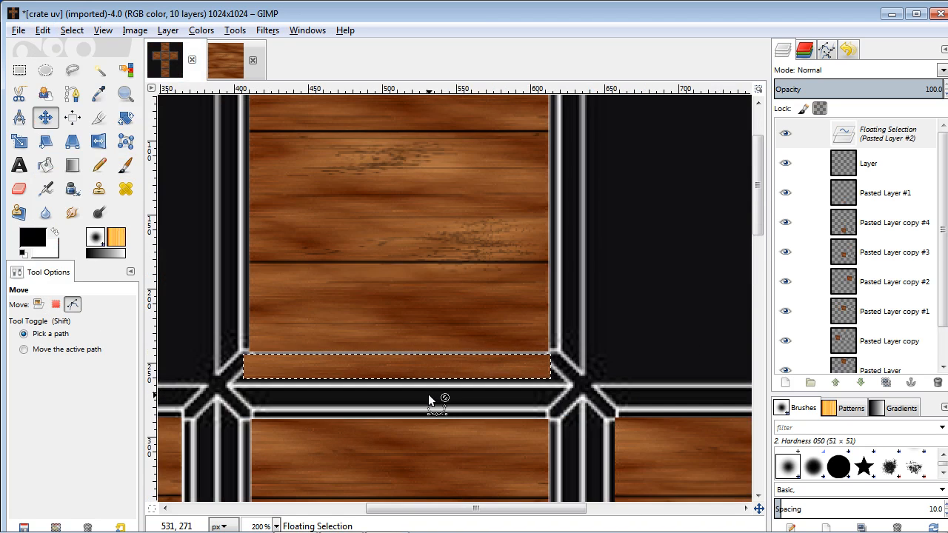
scroll(428, 395, "down", 1)
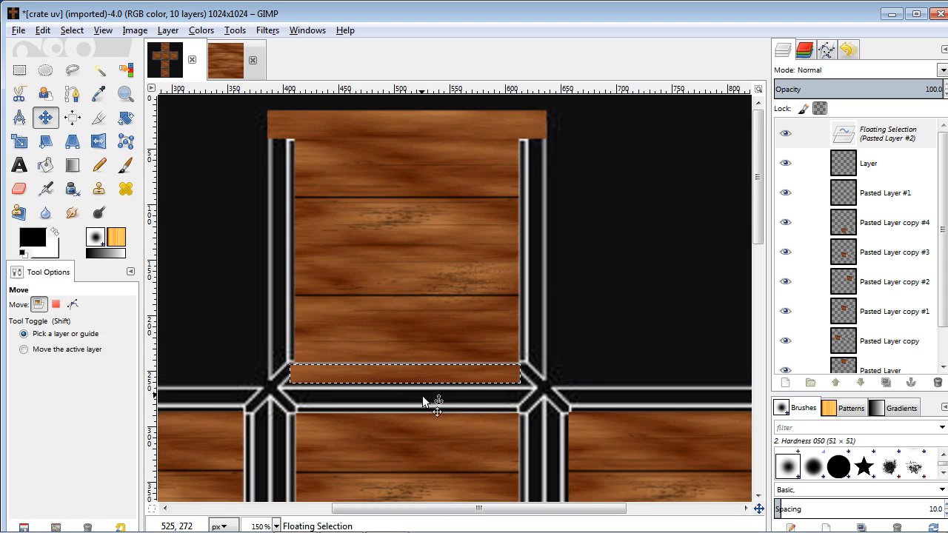
key("shift+r")
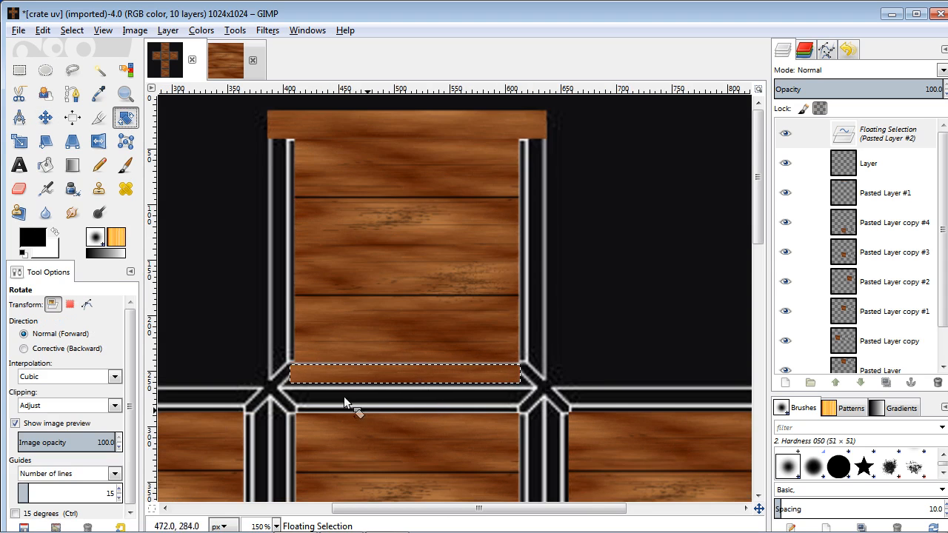
left_click(382, 376)
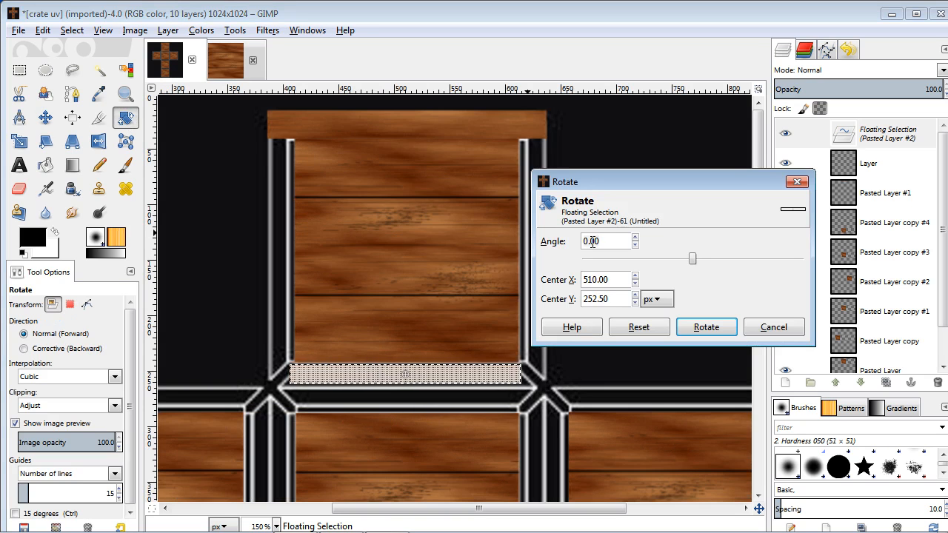
left_click(707, 327)
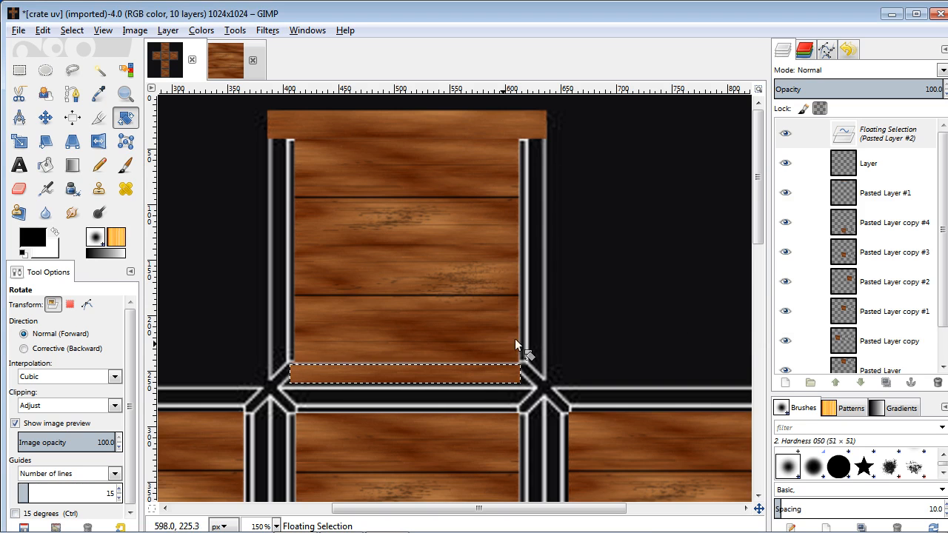
left_click(468, 369)
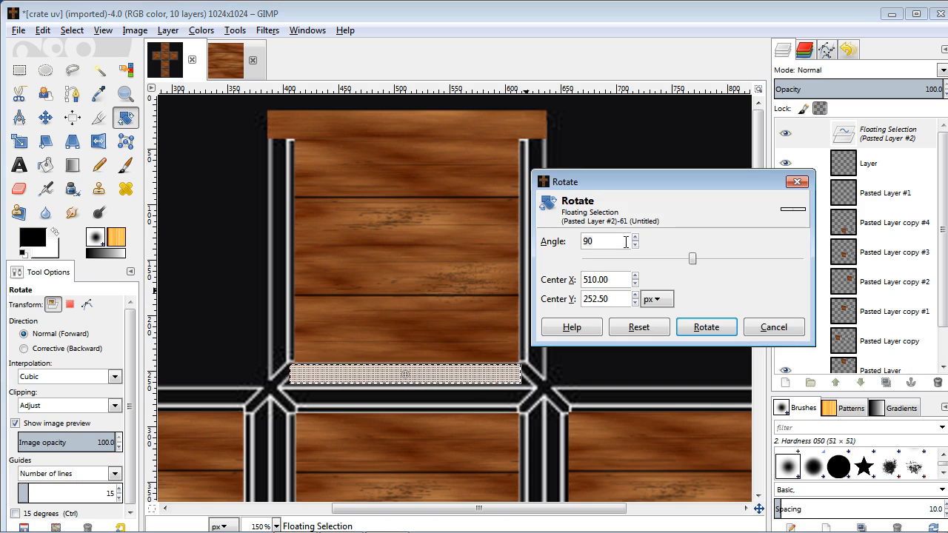
left_click_drag(693, 259, 717, 259)
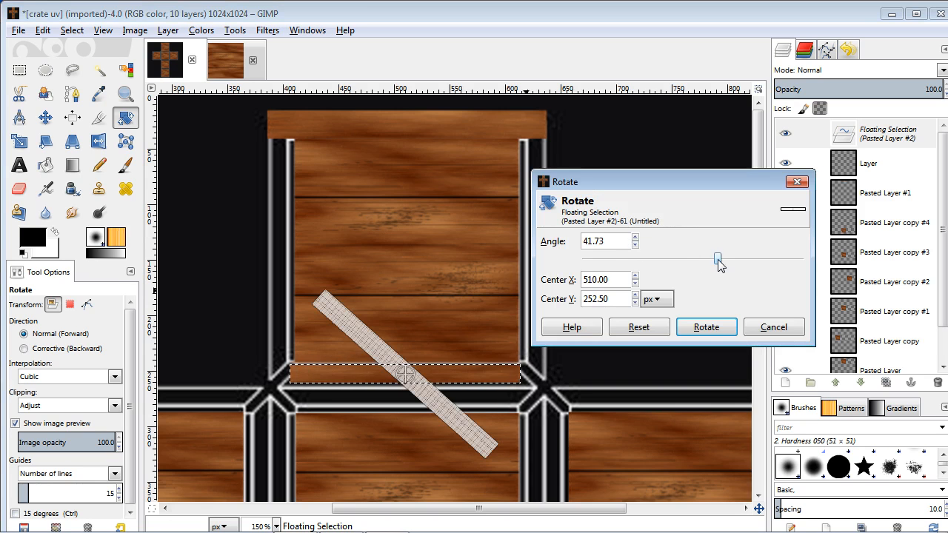
left_click(634, 238)
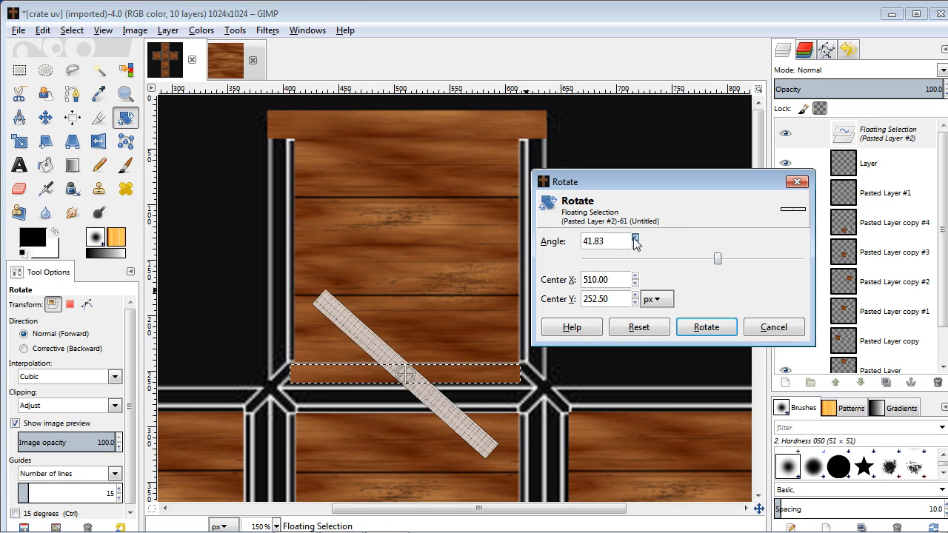
left_click_drag(634, 239, 635, 241)
left_click(634, 245)
left_click(635, 245)
left_click(634, 245)
left_click(635, 245)
left_click(635, 245)
left_click(634, 245)
left_click(634, 245)
left_click(635, 245)
left_click(634, 245)
left_click(634, 245)
left_click(634, 245)
left_click(635, 245)
left_click(635, 246)
left_click(634, 245)
left_click(634, 245)
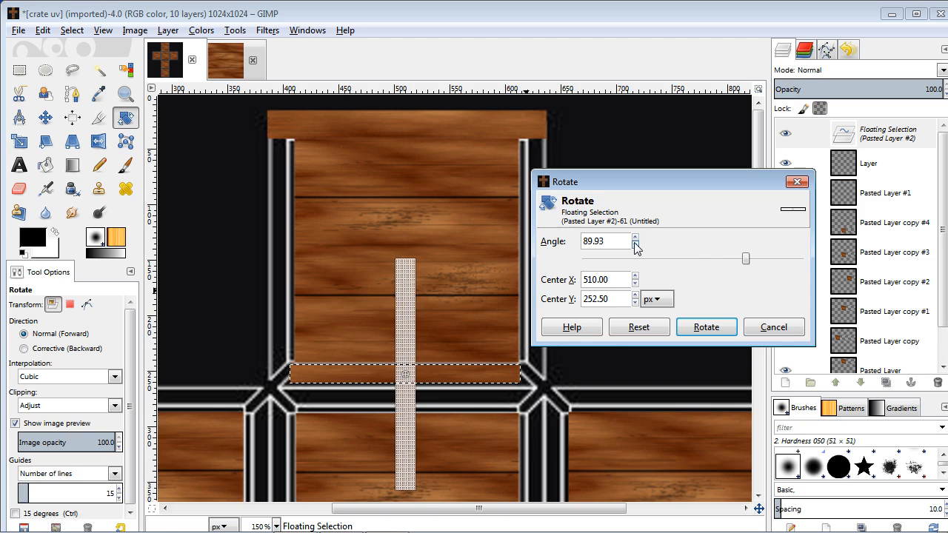
left_click(774, 328)
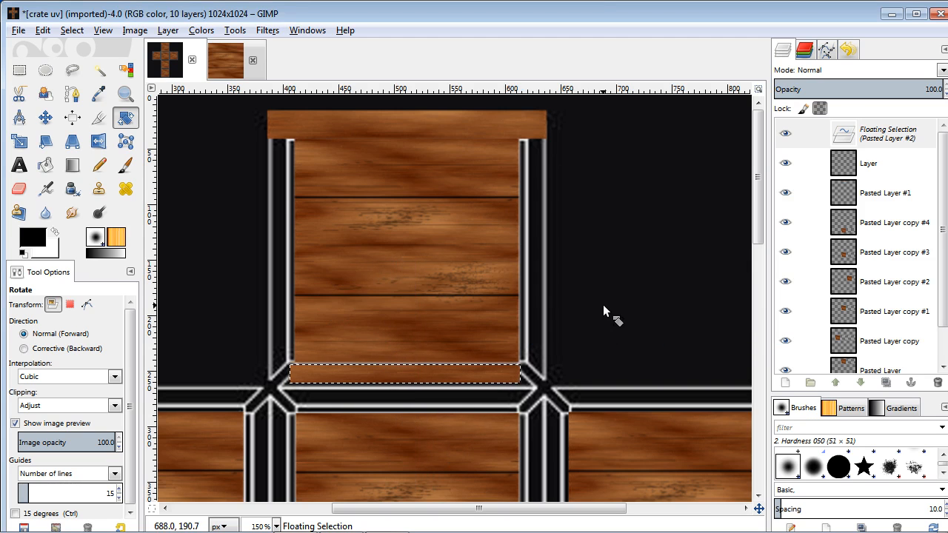
key("ctrl+z")
Rotate the pasted strip by an angle of 90 so it stands vertically.
left_click(448, 293)
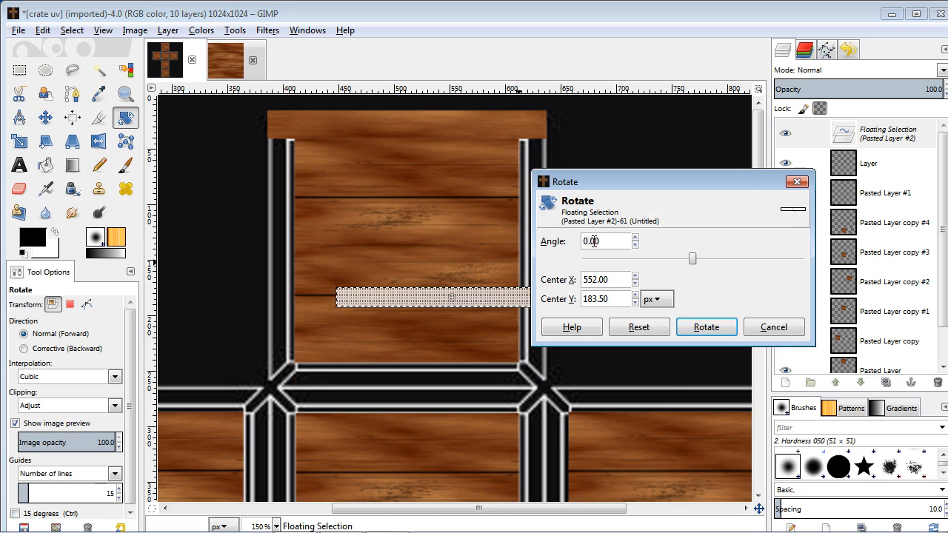
double_click(593, 242)
type("90")
key("Return")
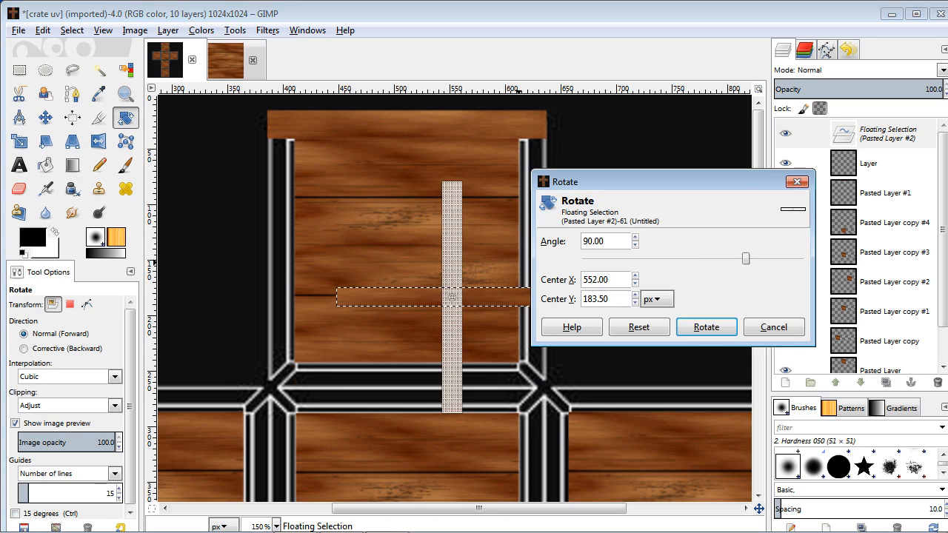
left_click(694, 328)
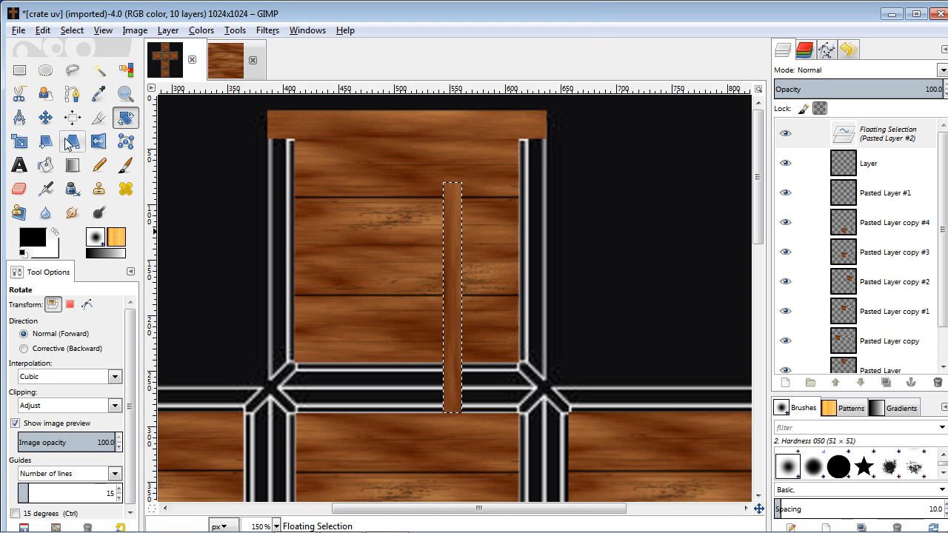
Move the vertical strip onto the right border of the upper crate face.
left_click(45, 117)
left_click_drag(452, 283, 531, 226)
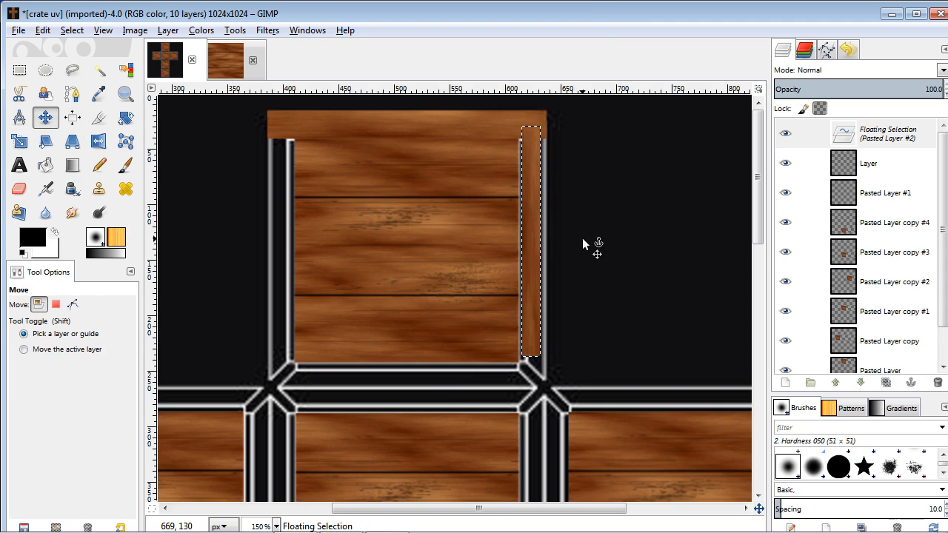
Scale the vertical strip to 26 × 250 px so it spans the whole right border.
scroll(580, 241, "up", 1)
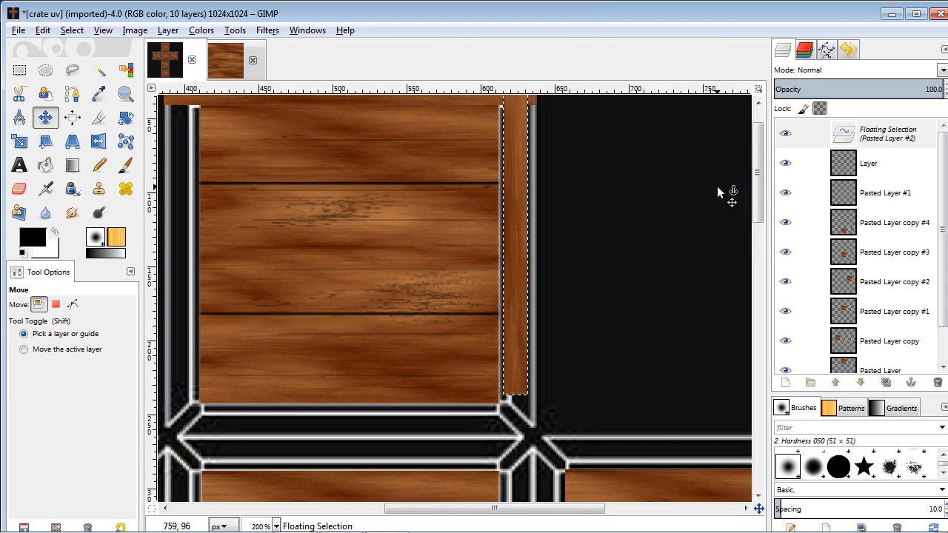
scroll(760, 196, "up", 1)
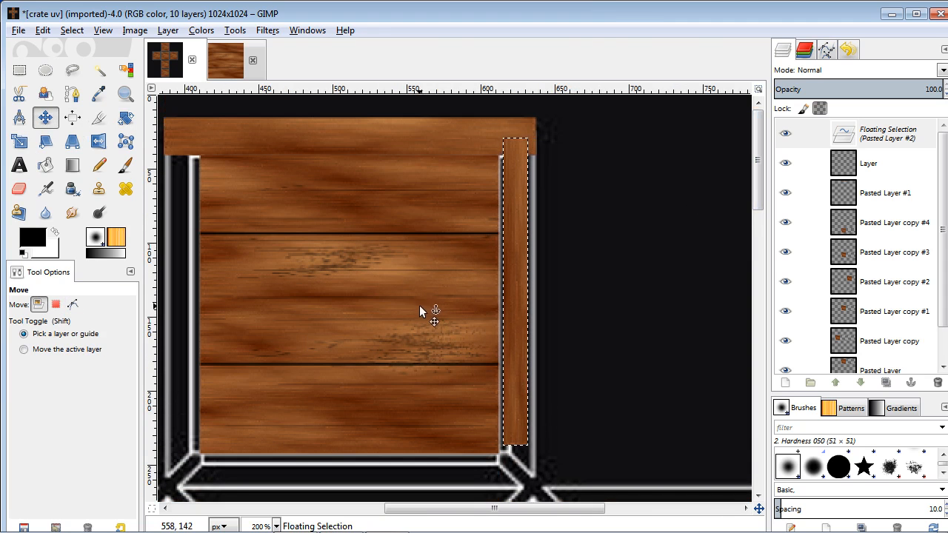
left_click(19, 141)
left_click(503, 312)
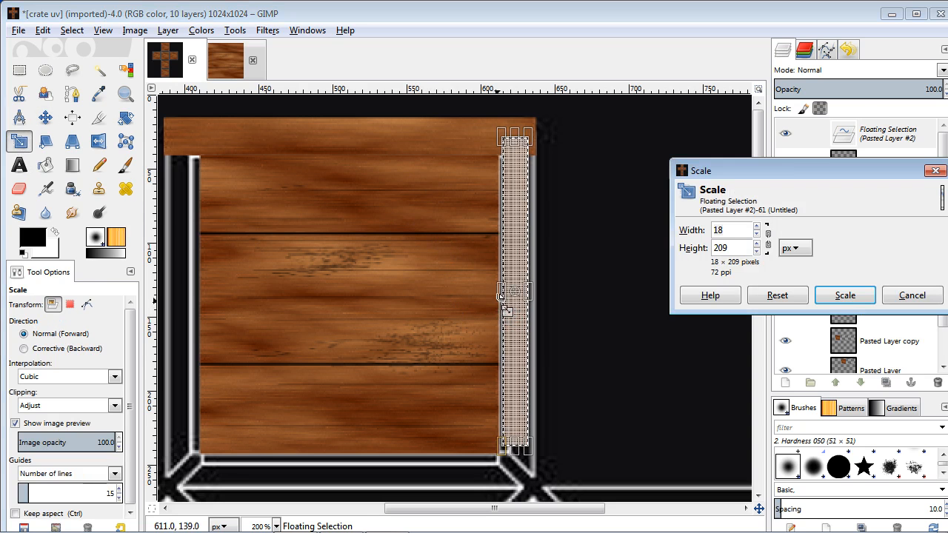
left_click_drag(500, 294, 538, 293)
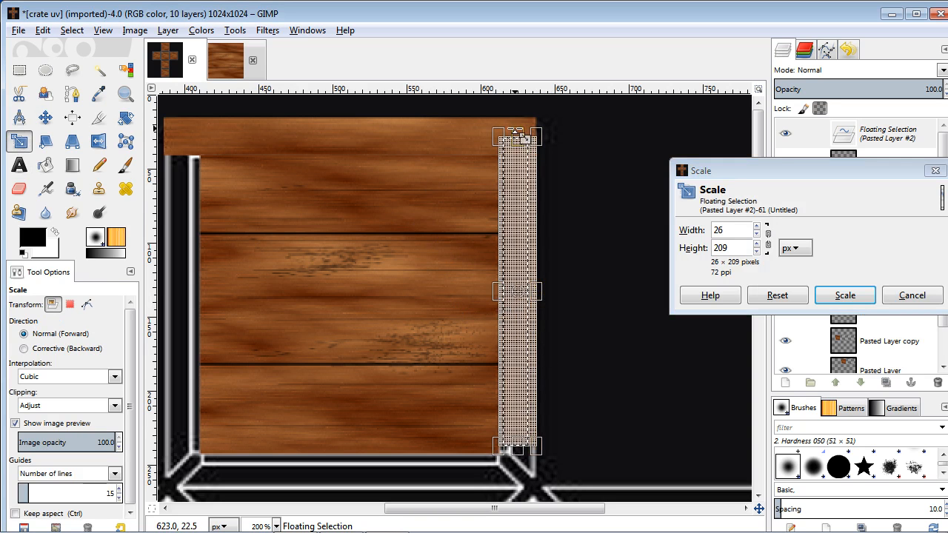
left_click_drag(521, 135, 521, 117)
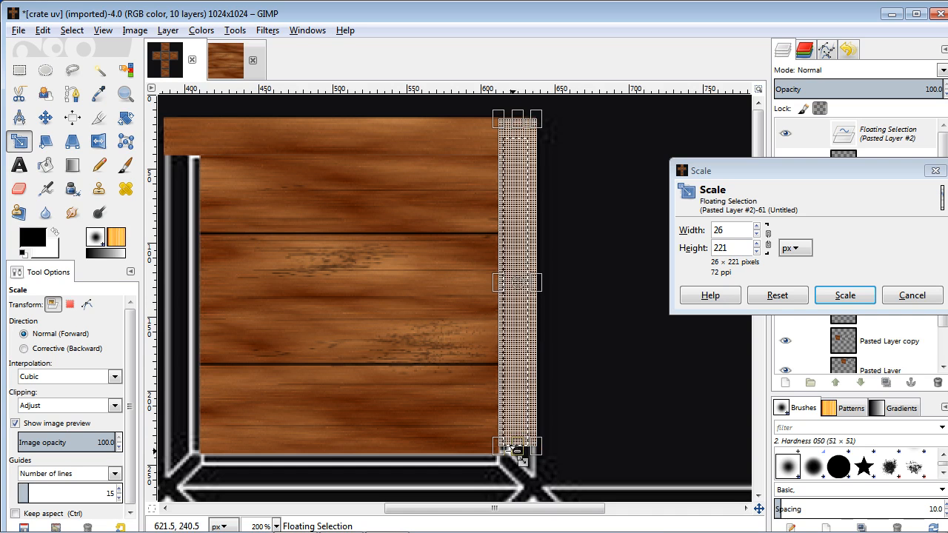
left_click_drag(515, 449, 519, 469)
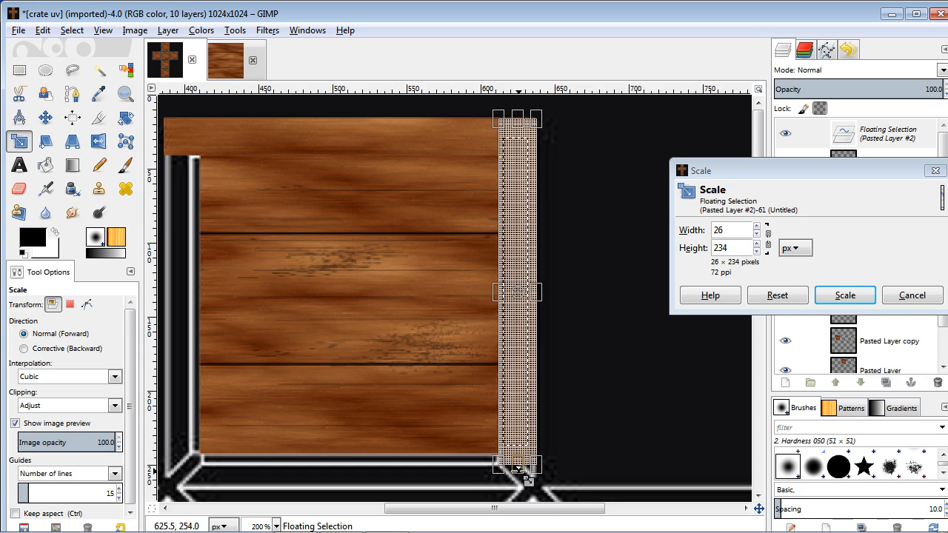
left_click_drag(521, 476, 521, 493)
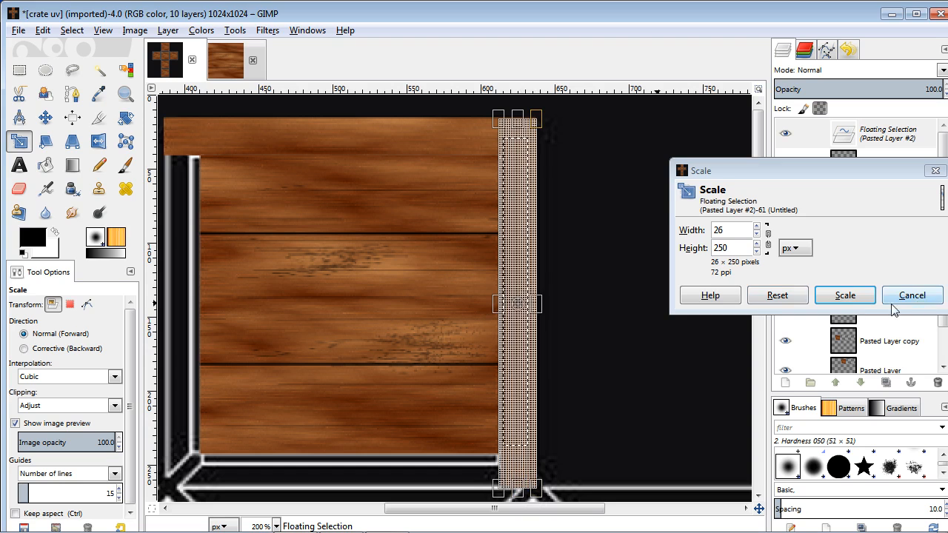
left_click(845, 295)
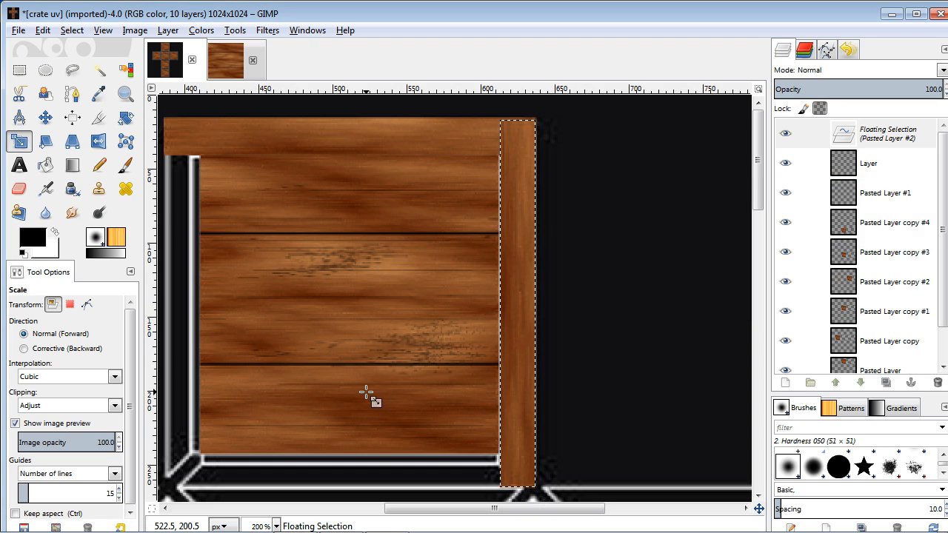
Turn the floating strip into its own layer and delete the empty layer named Layer.
left_click(48, 120)
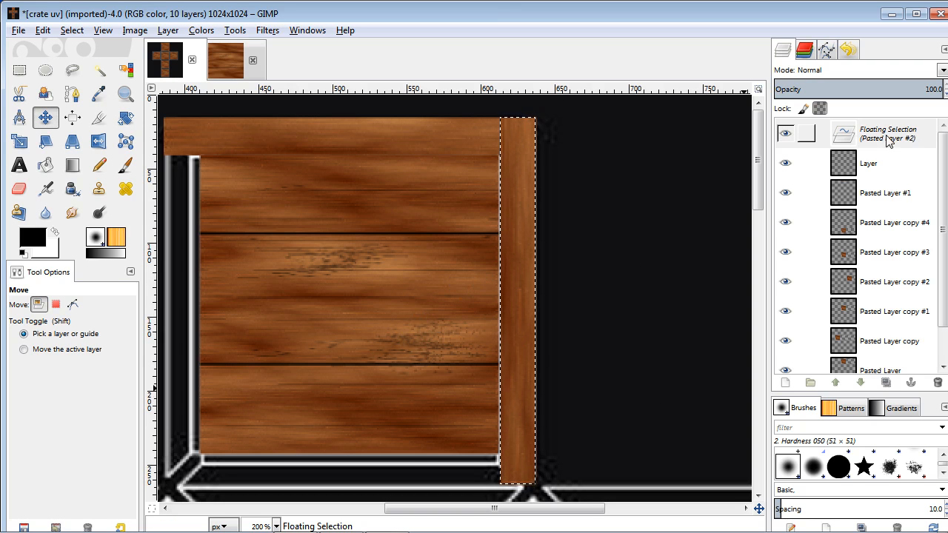
left_click(785, 383)
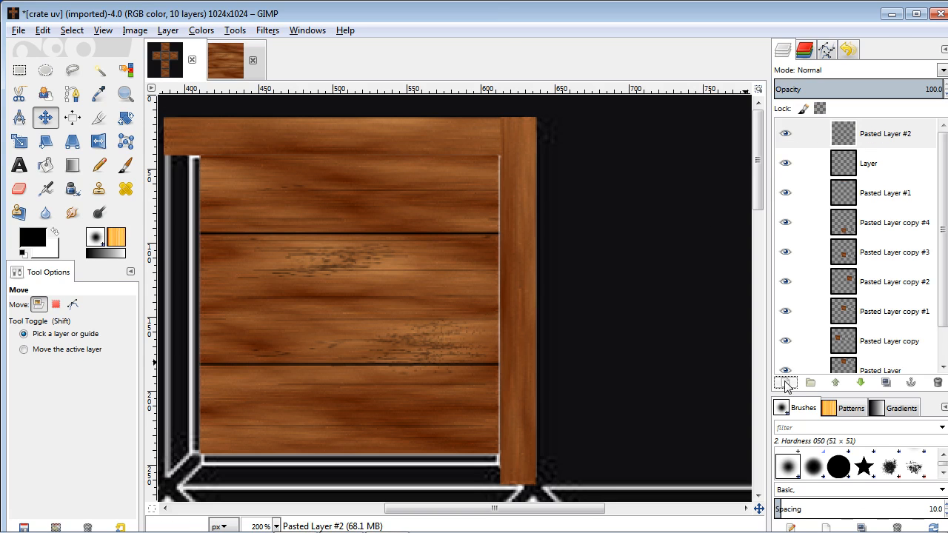
left_click(906, 165)
left_click(785, 164)
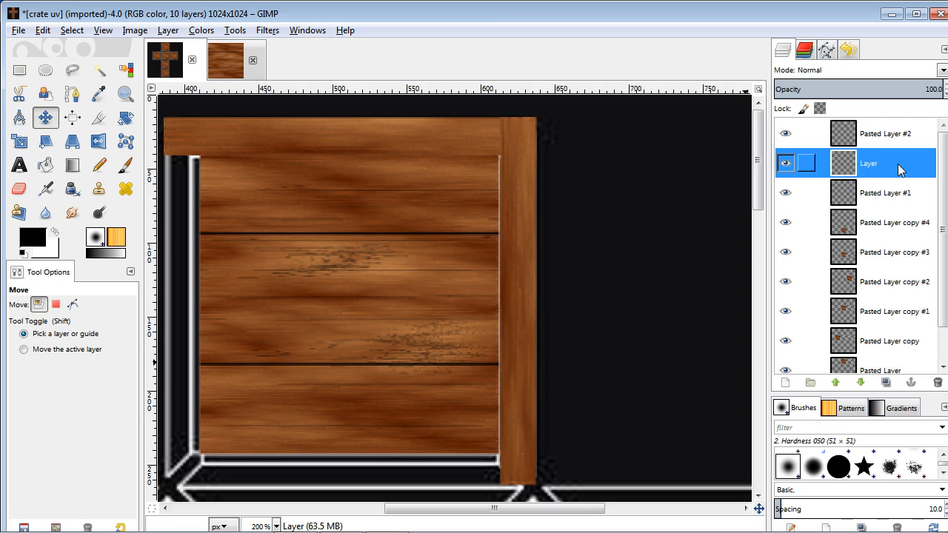
left_click(938, 382)
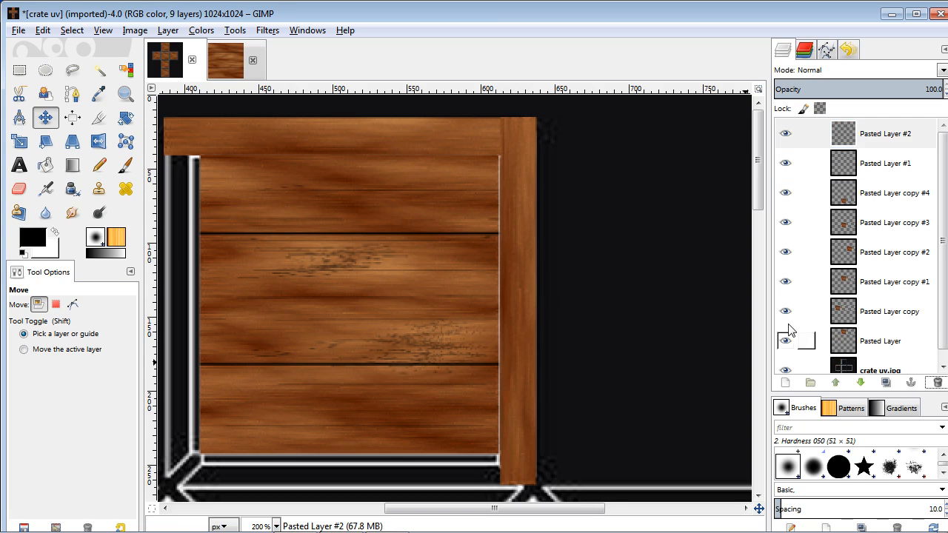
Select the vertical strip's layer, Pasted Layer #2, and slightly readjust its size with the Scale tool.
left_click(785, 135)
left_click(787, 138)
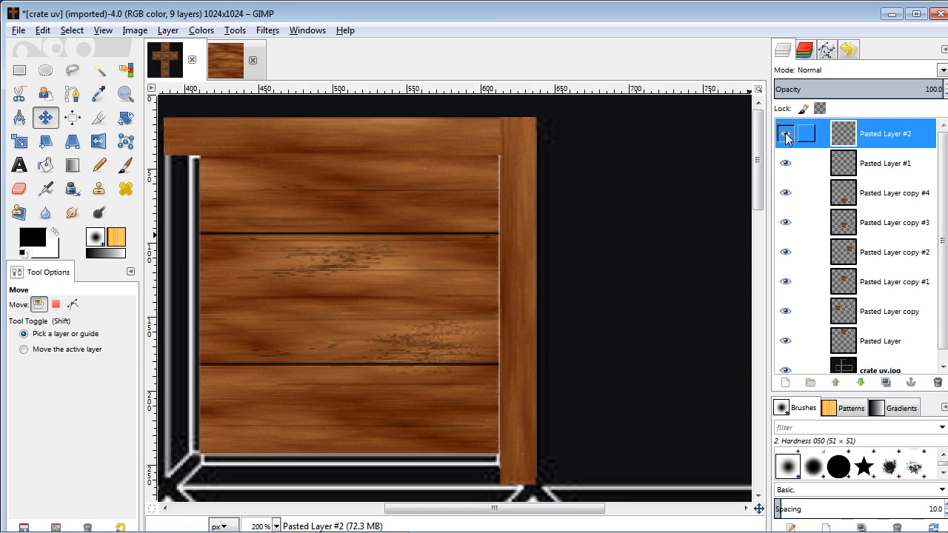
left_click(506, 256)
key("ctrl+z")
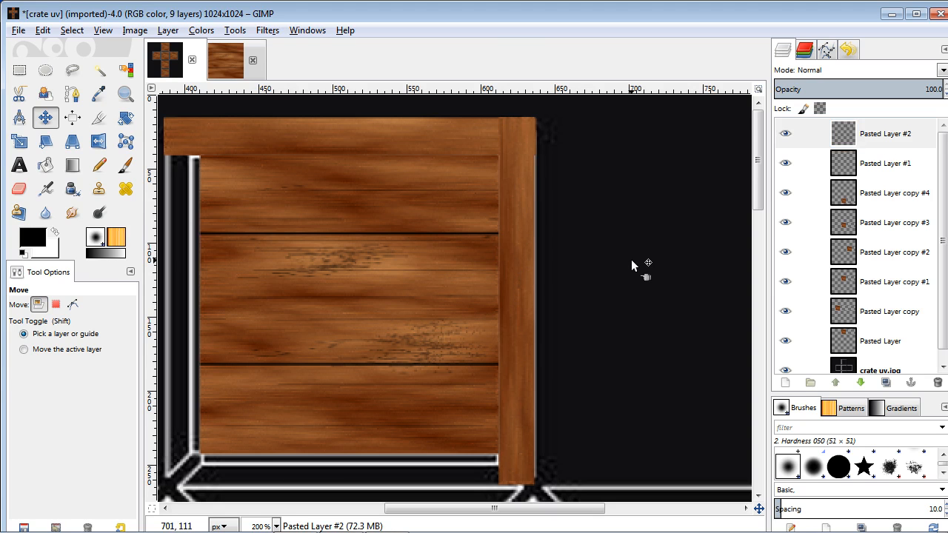
left_click(19, 141)
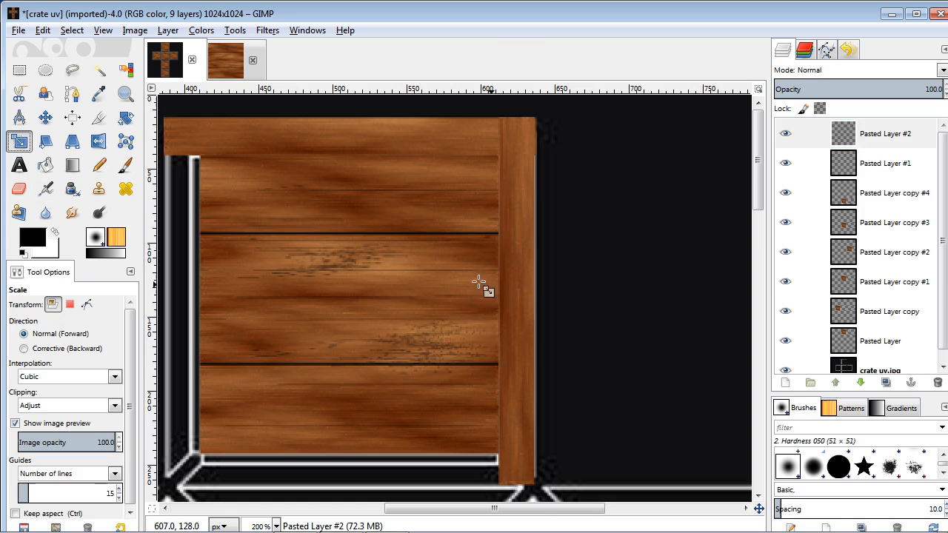
left_click(531, 287)
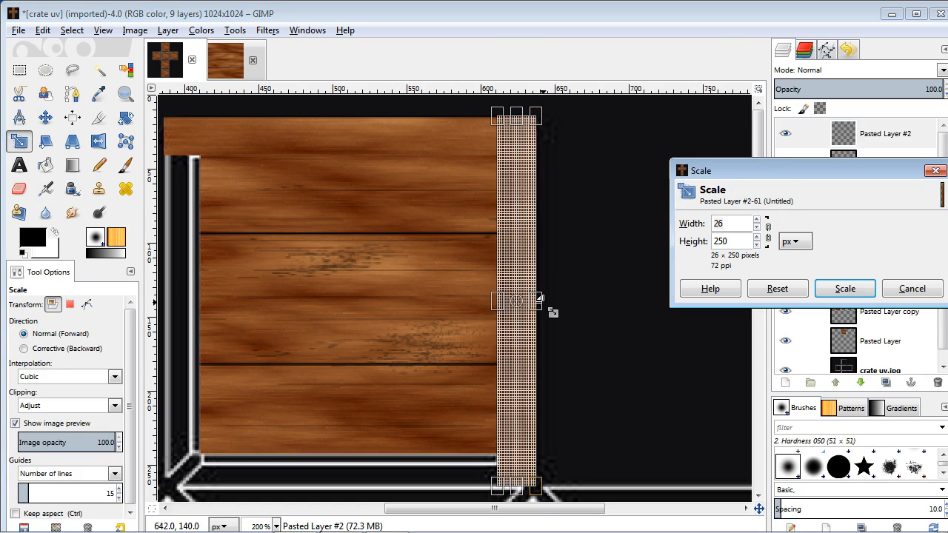
left_click_drag(499, 305, 497, 307)
left_click(844, 289)
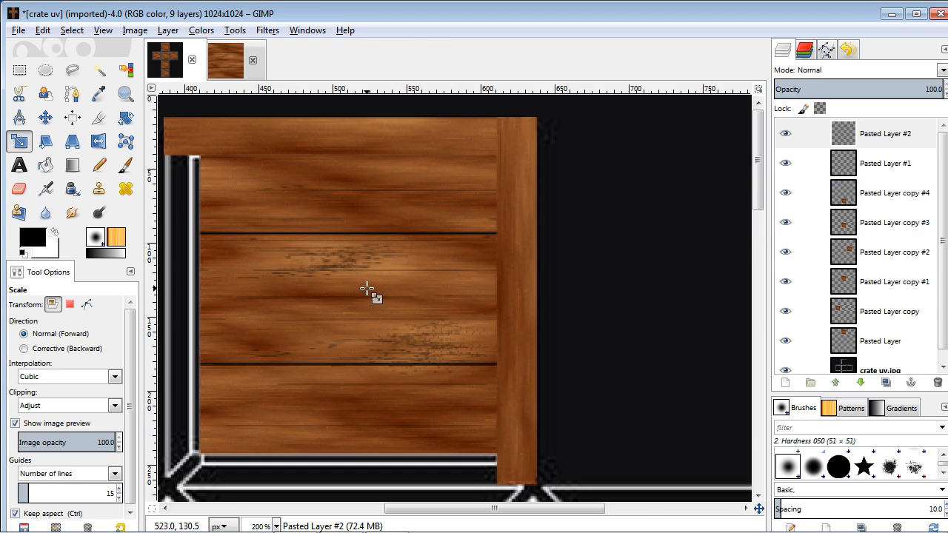
scroll(366, 289, "down", 1)
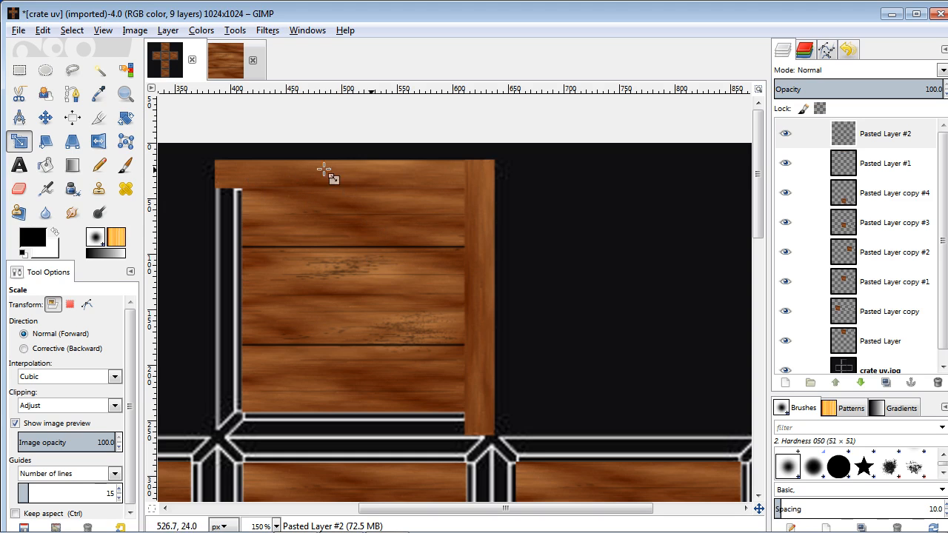
left_click(229, 67)
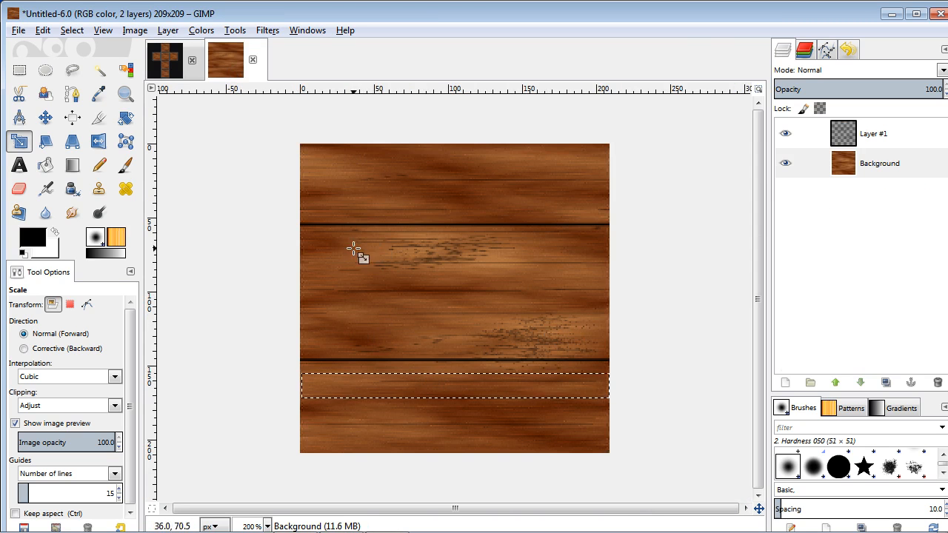
left_click(153, 68)
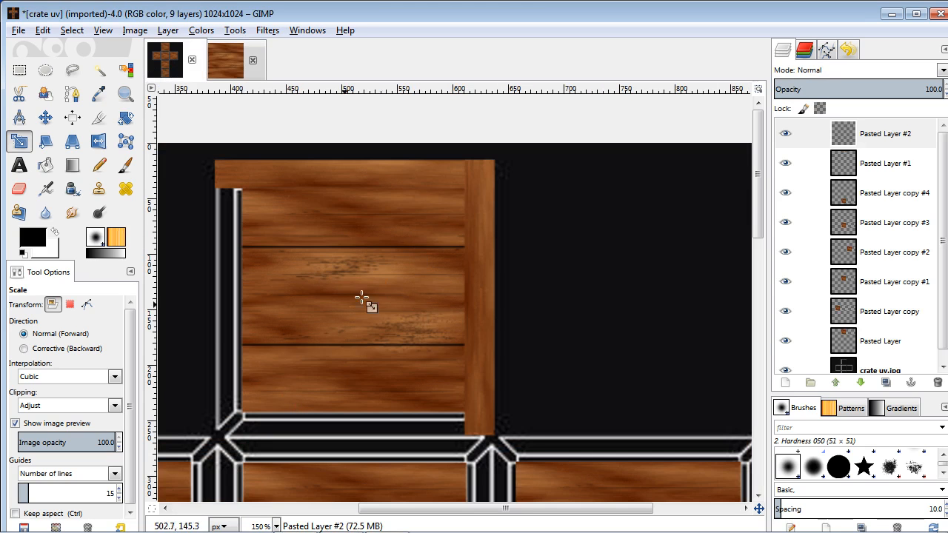